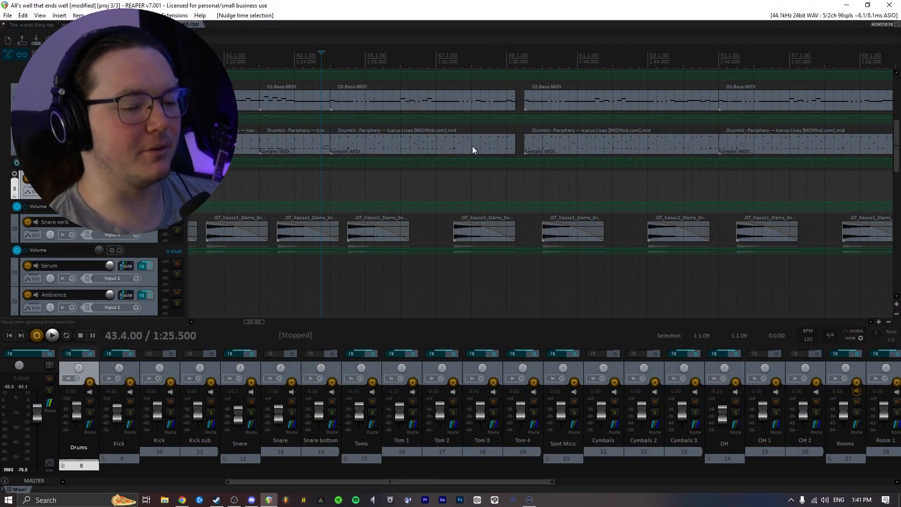
- Place the edit cursor at bar 44, solo the Drums track and play it back briefly
left_click(330, 188)
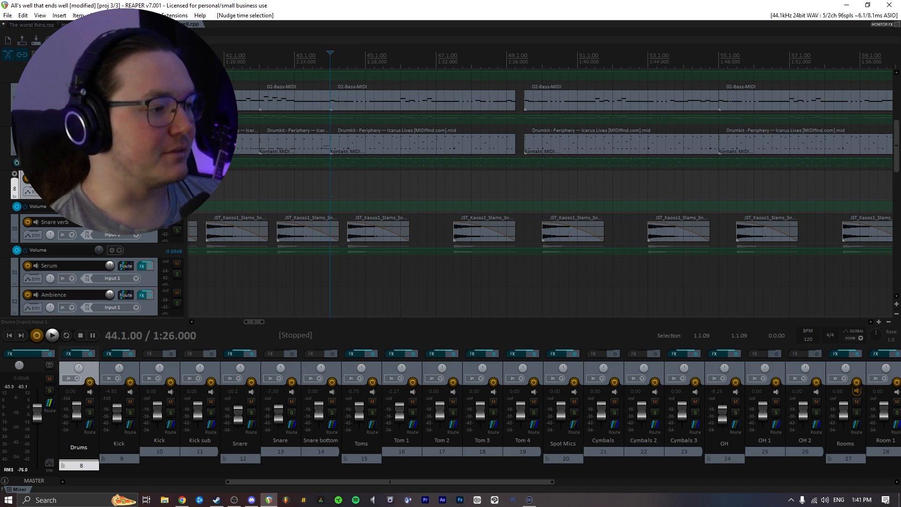
left_click(177, 143)
scroll(535, 185, "up", 2)
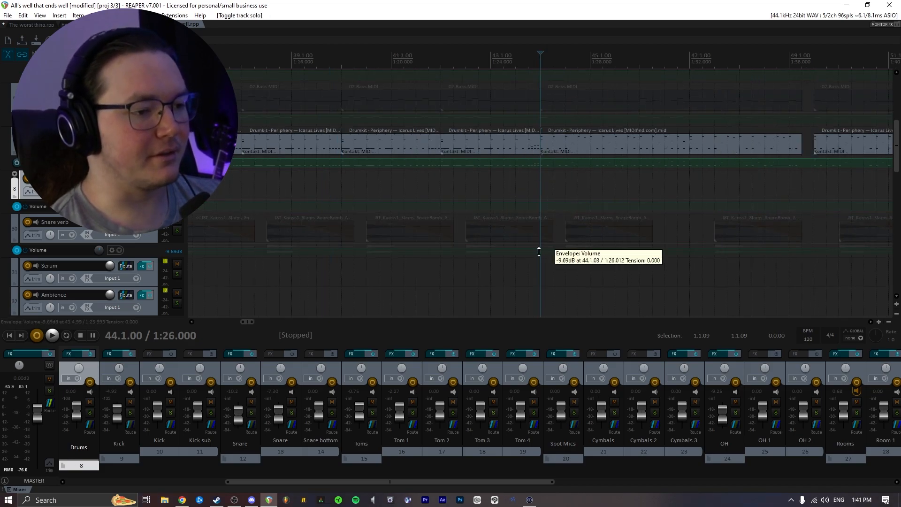
key("space")
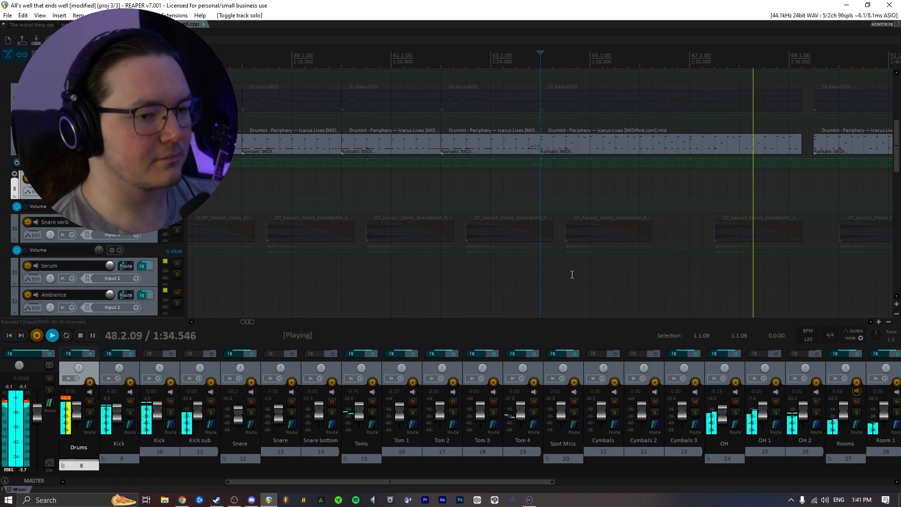
key("space")
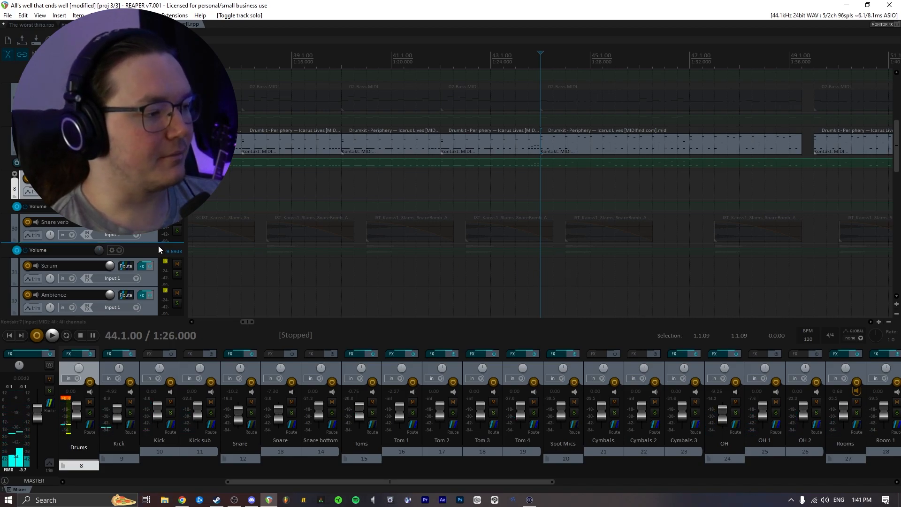
- Solo several sound-effect tracks, including Sub and Production, further down the track list
scroll(157, 250, "down", 1)
scroll(178, 231, "down", 5)
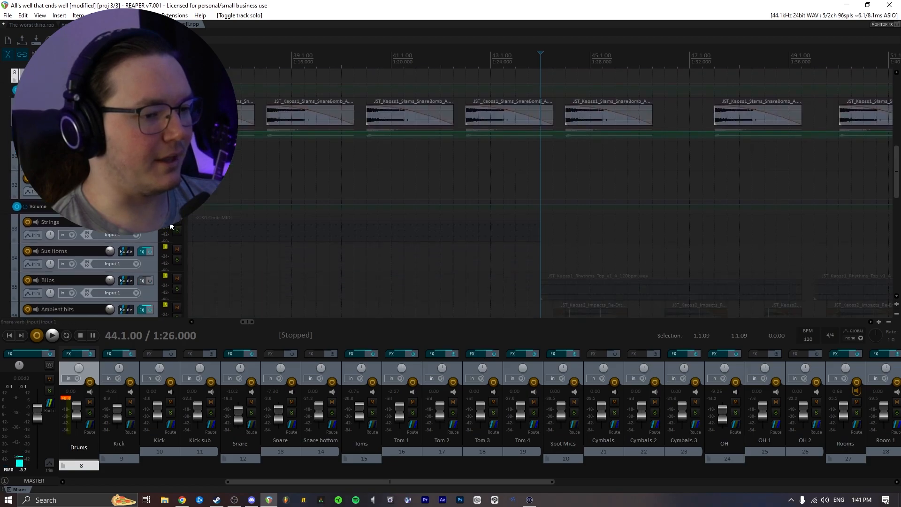
left_click(177, 231)
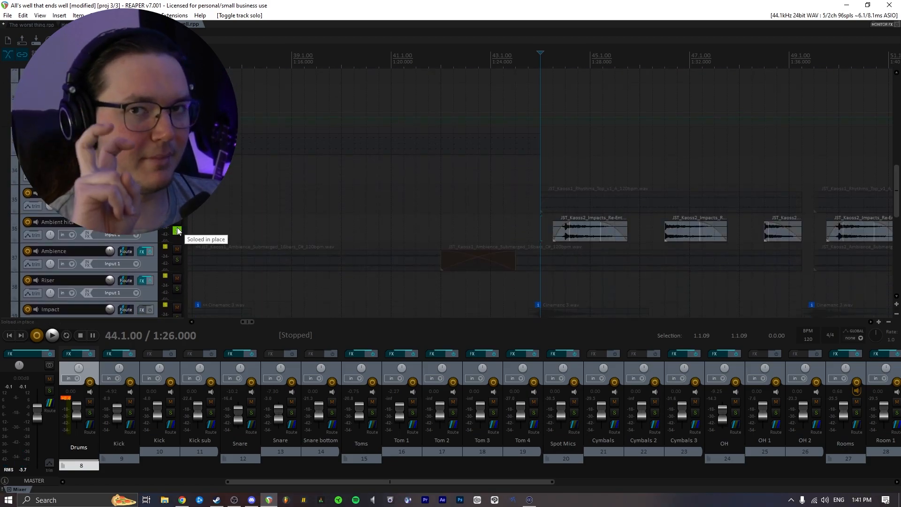
scroll(178, 287, "down", 2)
left_click(178, 259)
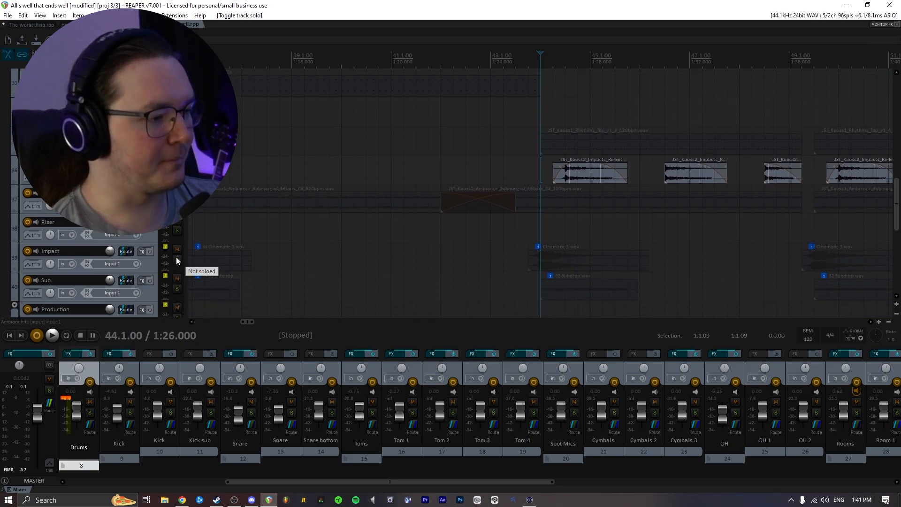
left_click(177, 288)
scroll(159, 296, "down", 3)
scroll(166, 297, "down", 7)
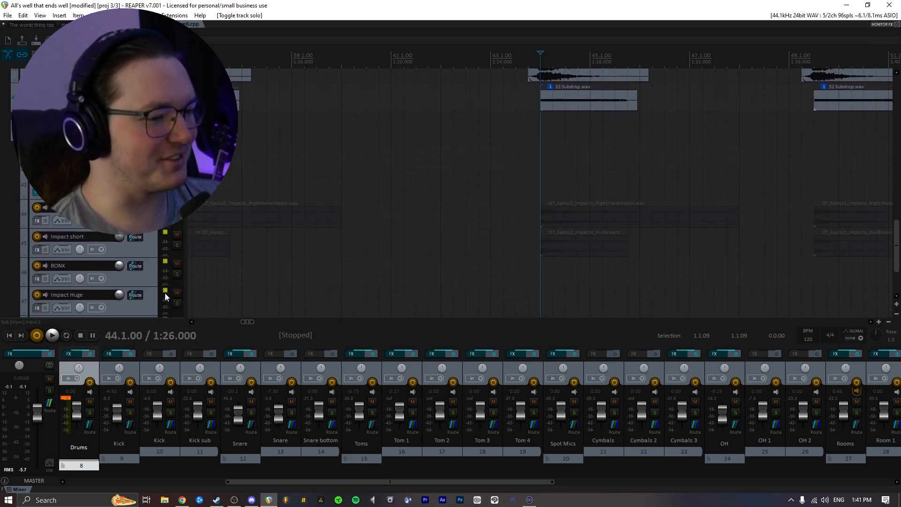
left_click(176, 129)
- Play back the soloed tracks from bar 44 and stop playback
key("space")
scroll(168, 134, "up", 8)
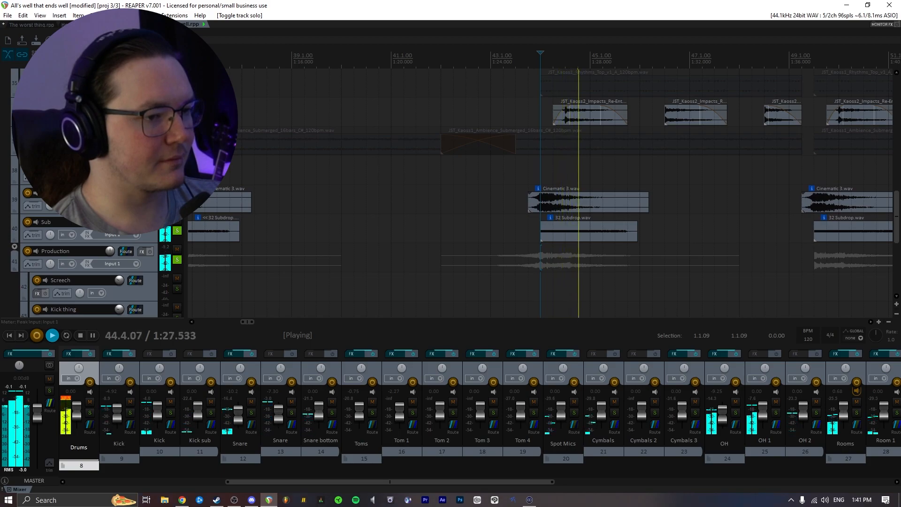
scroll(539, 192, "up", 3)
scroll(539, 193, "up", 5)
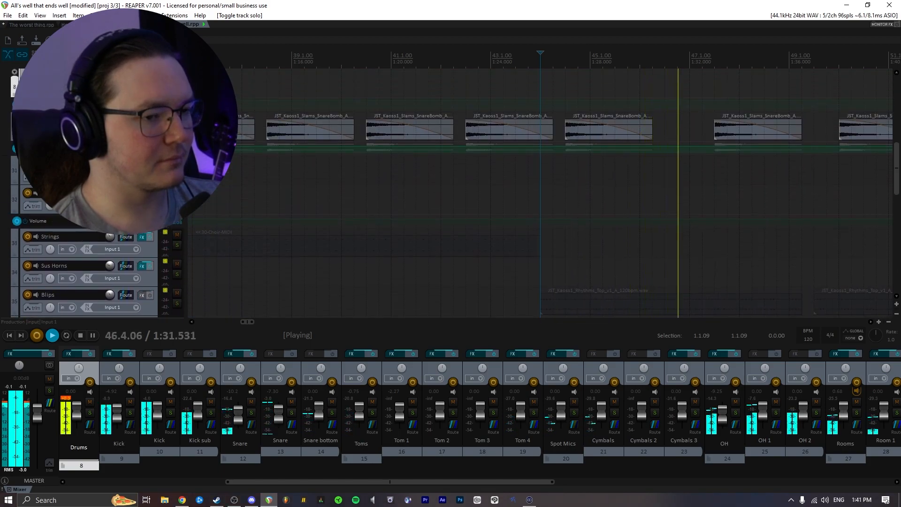
scroll(206, 183, "up", 2)
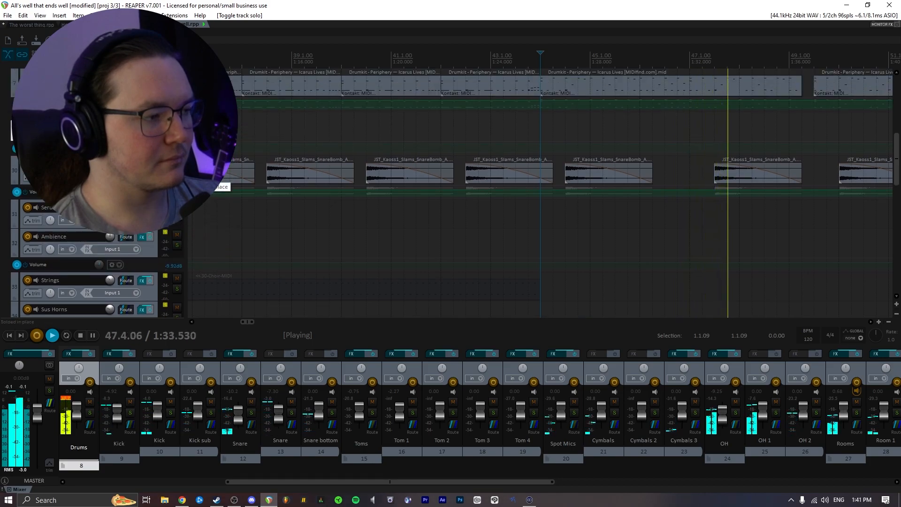
key("space")
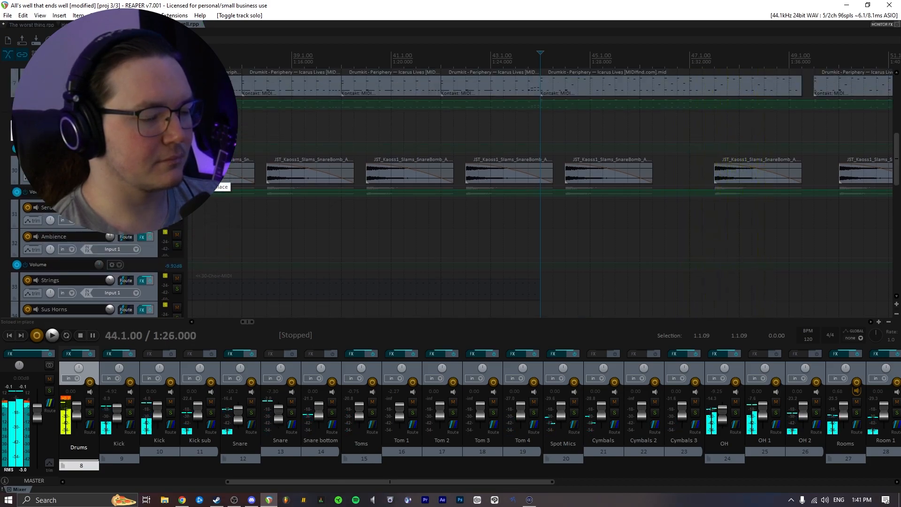
- Unsolo all tracks and solo the Drums track again
left_click(177, 172, "ctrl")
scroll(177, 178, "up", 2)
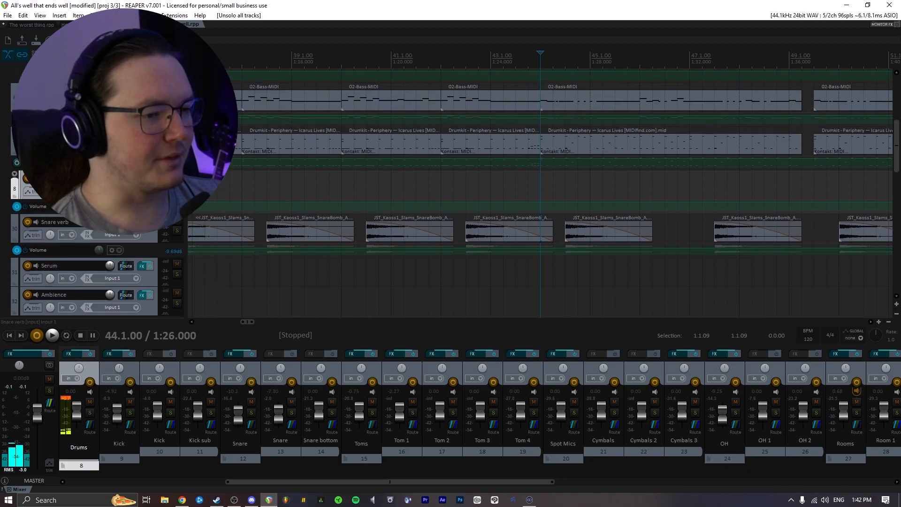
left_click(177, 142)
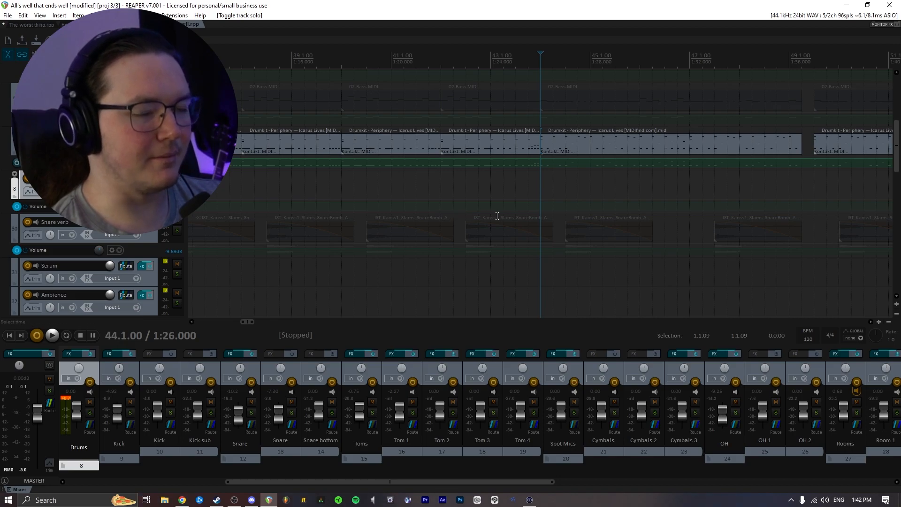
- Open the FX chain of the Drums folder track
left_click(399, 451)
left_click_drag(389, 479, 306, 482)
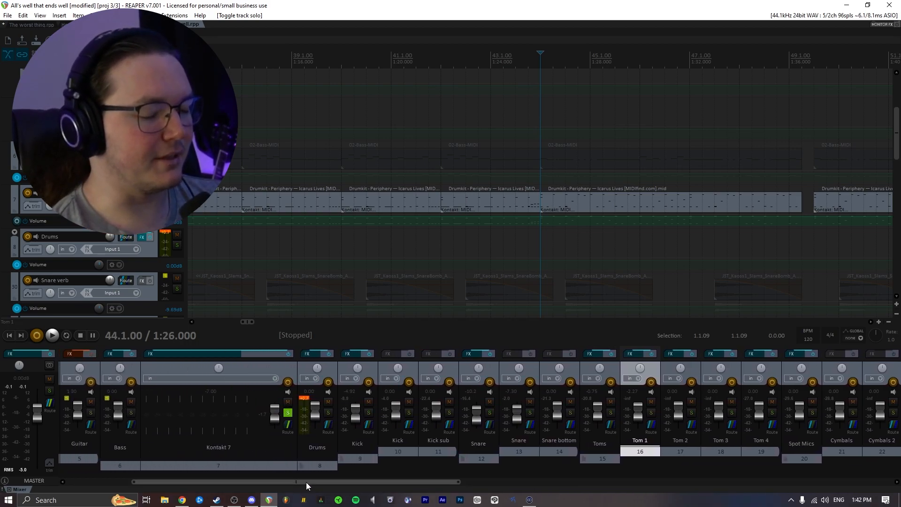
left_click_drag(326, 482, 346, 485)
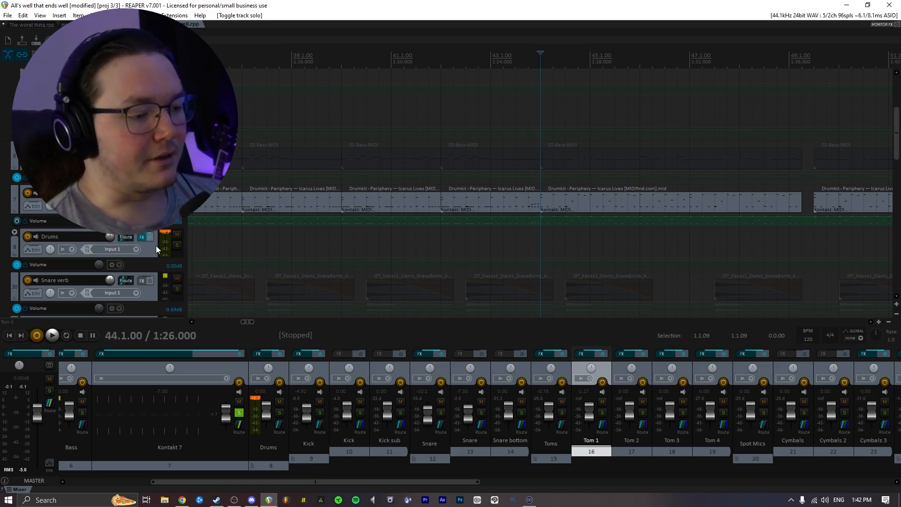
scroll(156, 251, "down", 2)
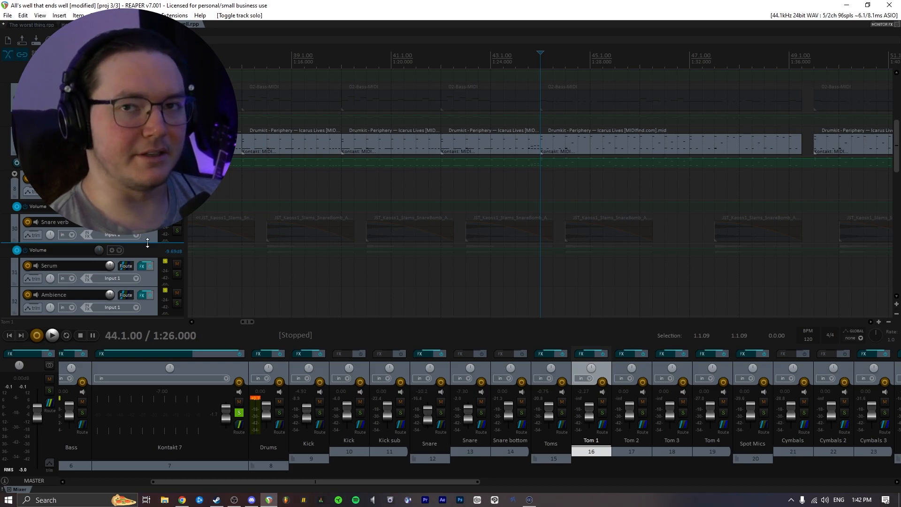
scroll(148, 243, "up", 4)
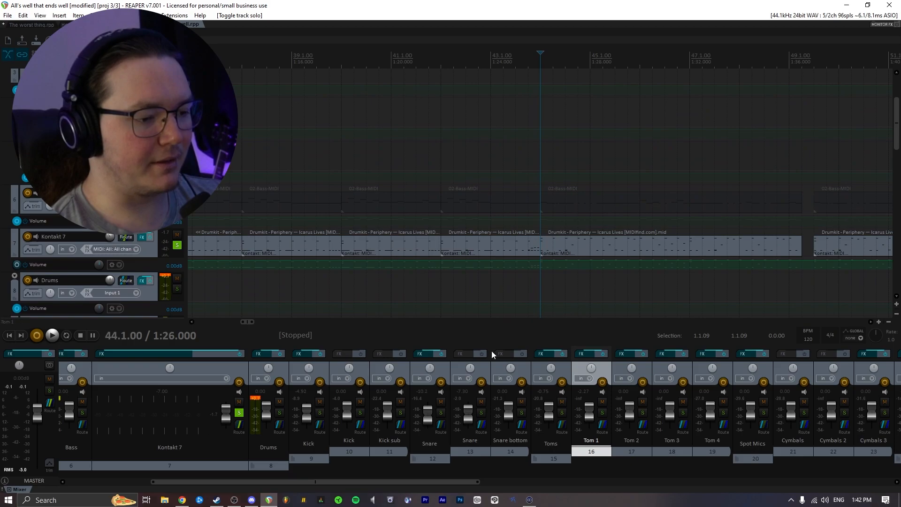
left_click_drag(323, 481, 308, 483)
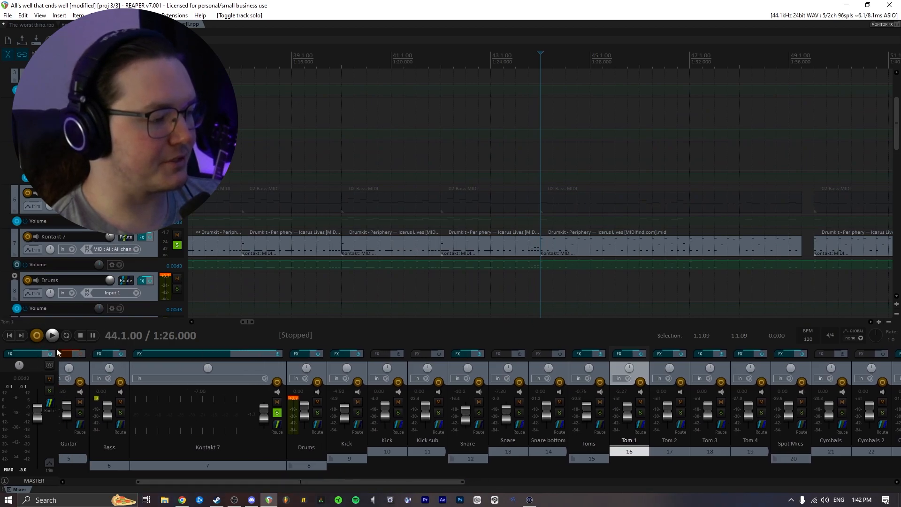
scroll(117, 241, "down", 1)
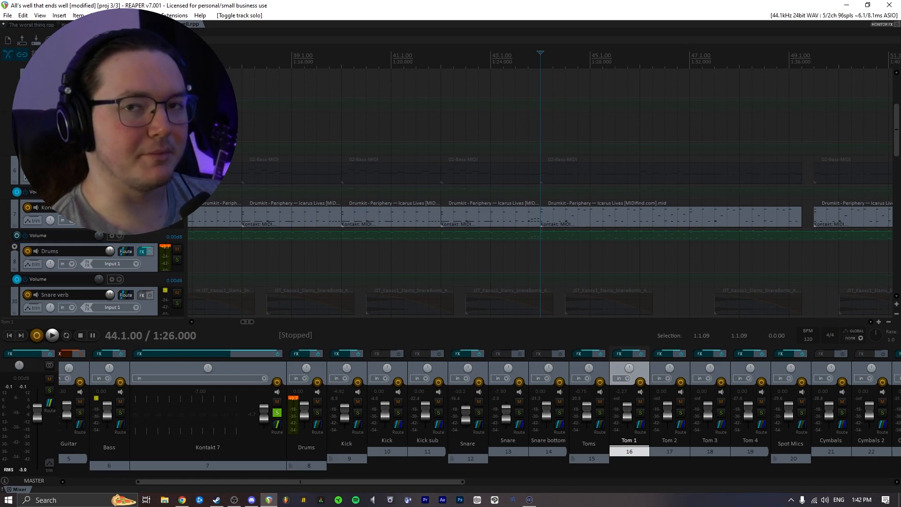
left_click(142, 252)
left_click_drag(235, 89, 273, 89)
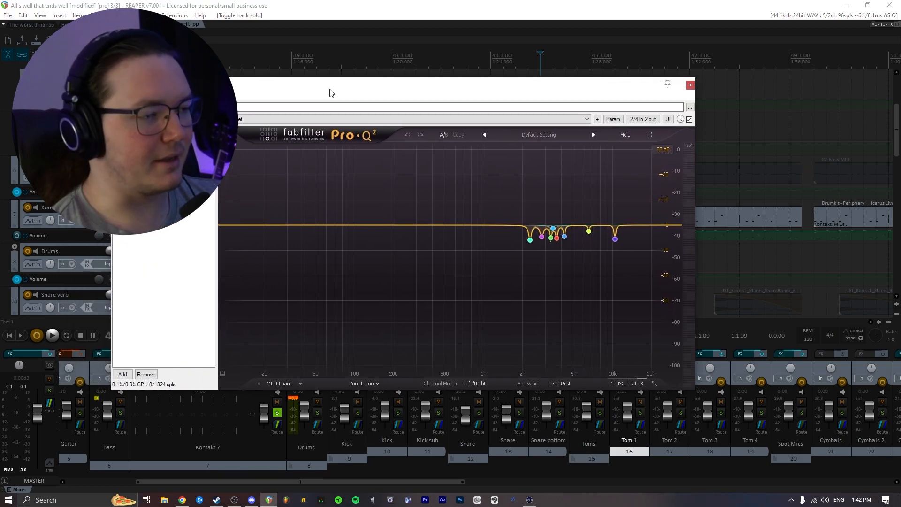
left_click_drag(340, 85, 373, 85)
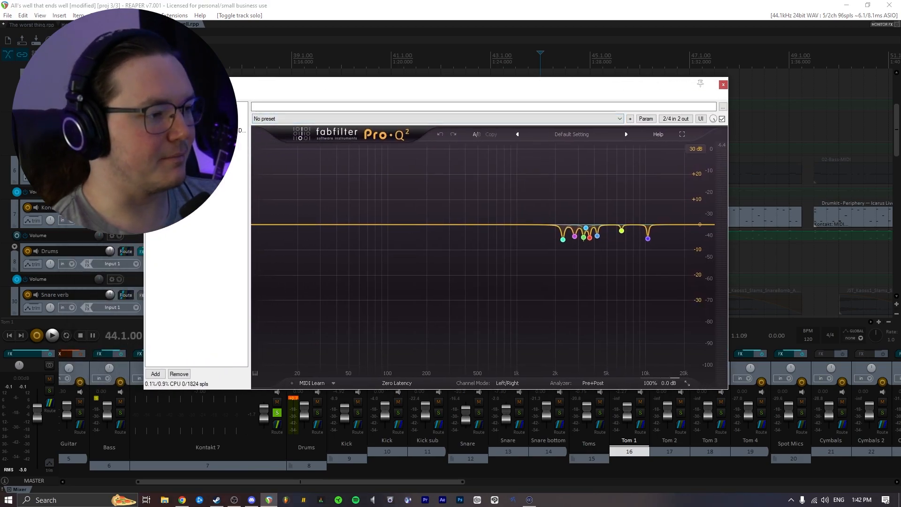
- Review the two Pro-Q 2 EQs and the VBC FG-Grey compressor in the Drums chain while playing back
left_click(192, 115)
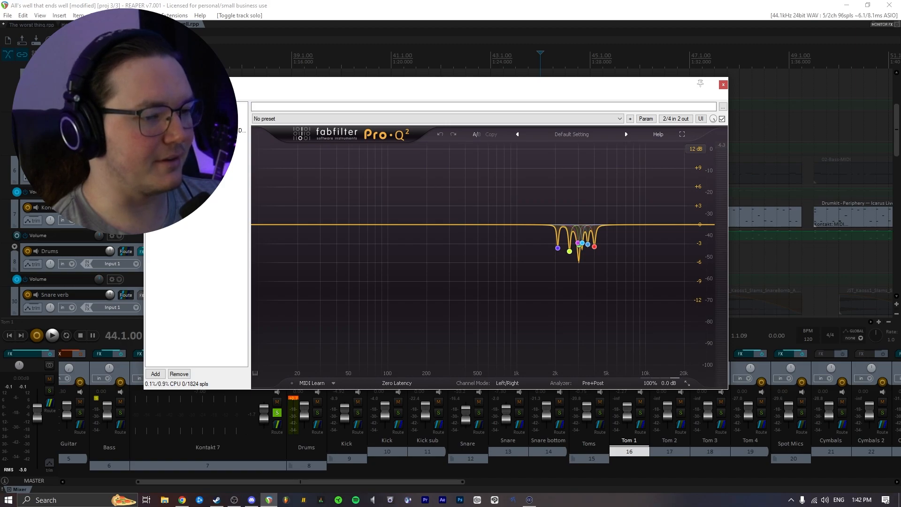
left_click(192, 123)
left_click(192, 138)
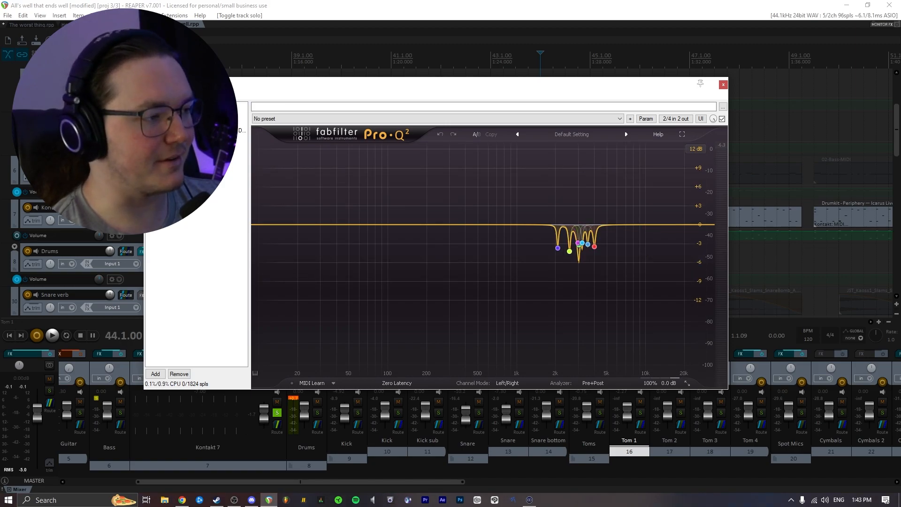
left_click(195, 122)
left_click_drag(428, 88, 485, 134)
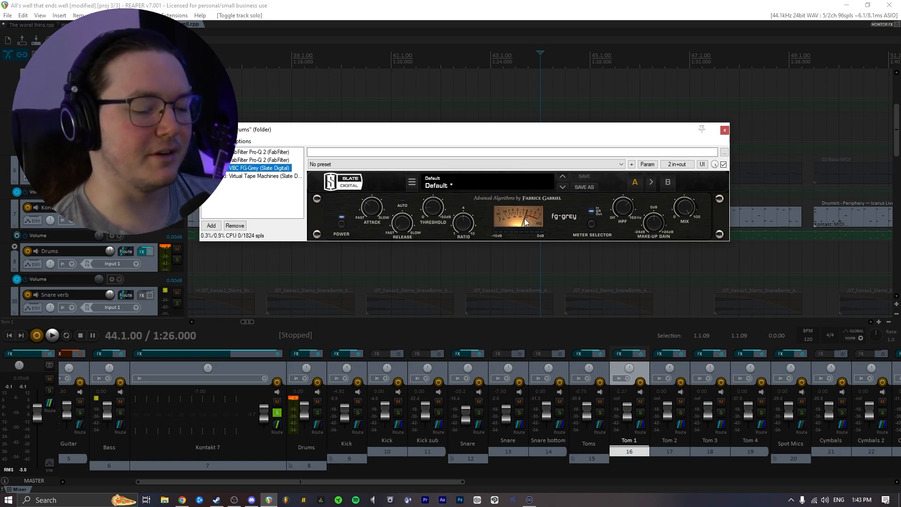
key("space")
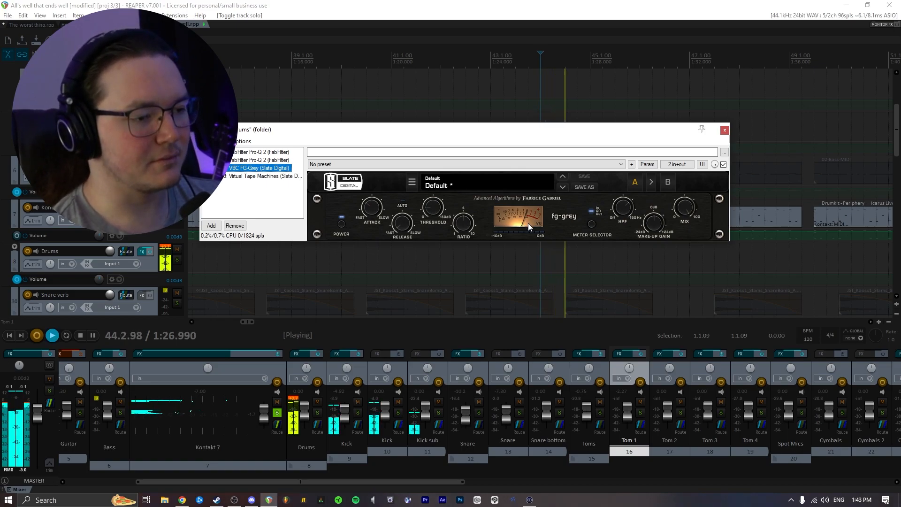
key("space")
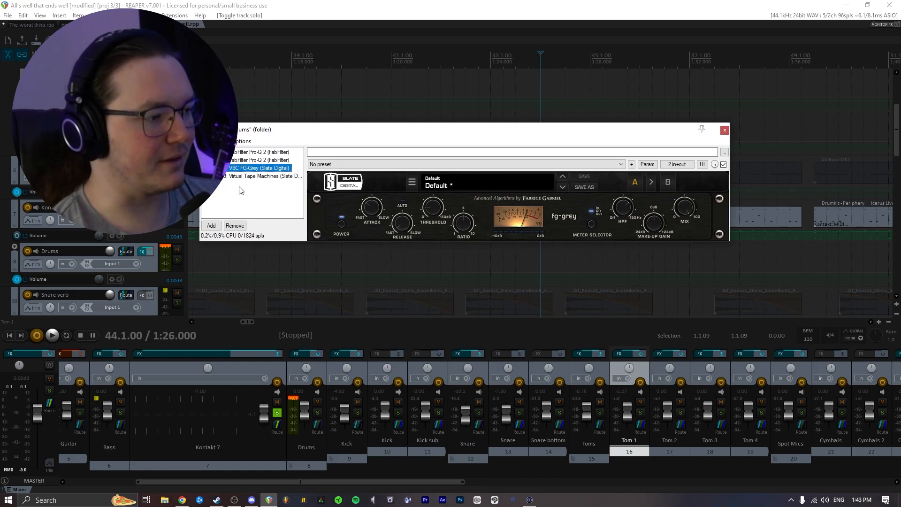
- View the Virtual Tape Machines plugin in the Drums chain and close the FX window
left_click(256, 174)
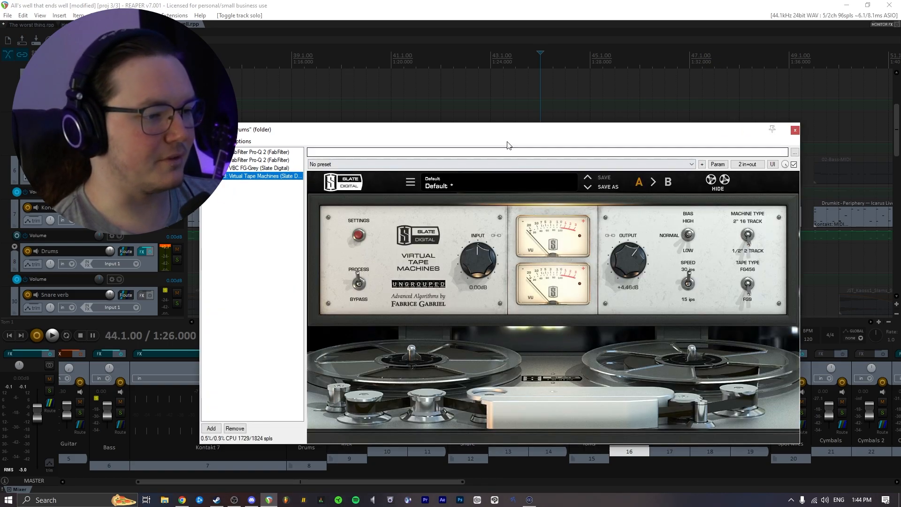
left_click_drag(493, 136, 428, 105)
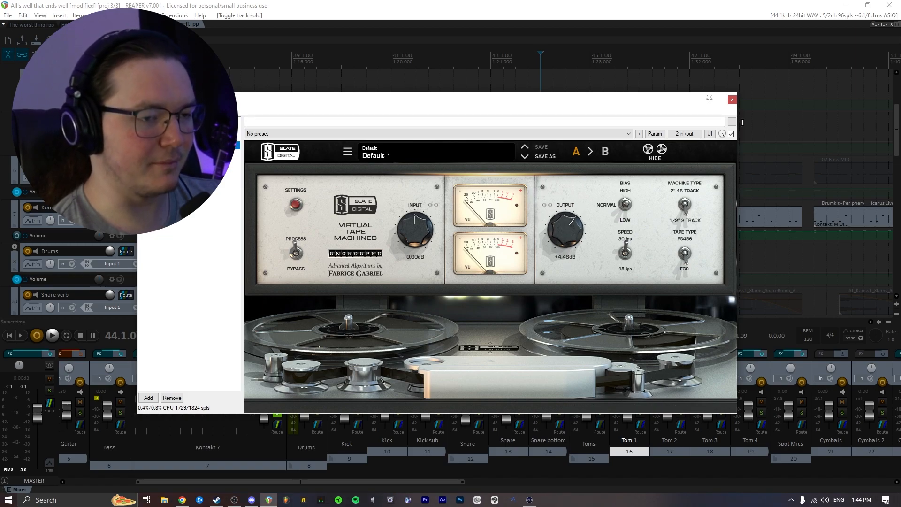
left_click(731, 100)
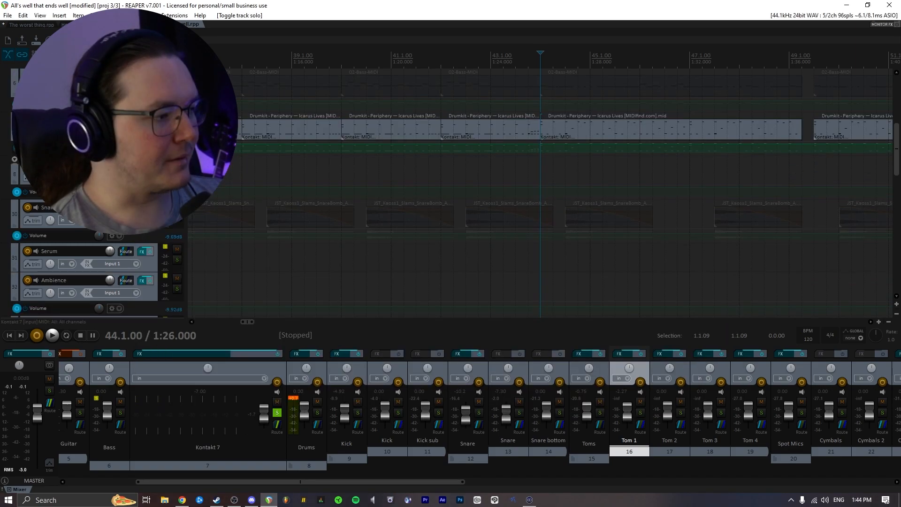
- Open the Kick track's FX chain and view its Pro-Q 2 EQ and Trigger plugins
scroll(98, 162, "up", 1)
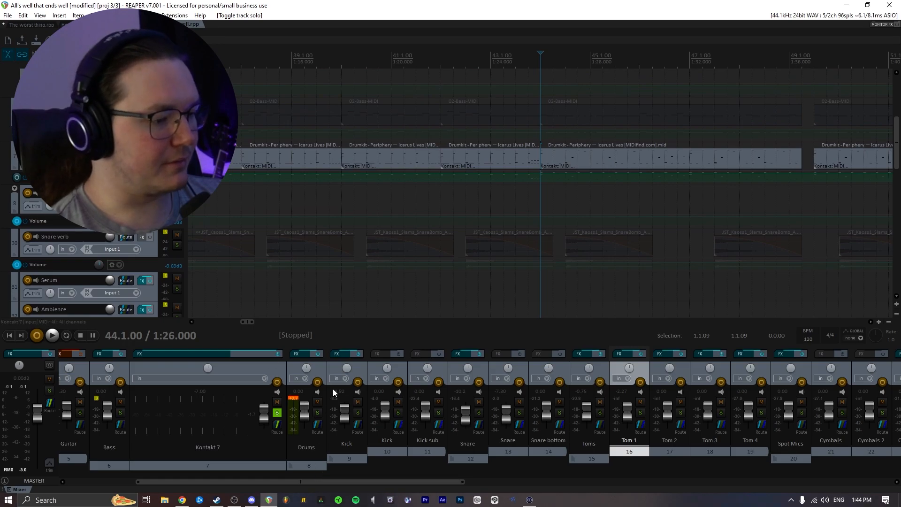
left_click(343, 353)
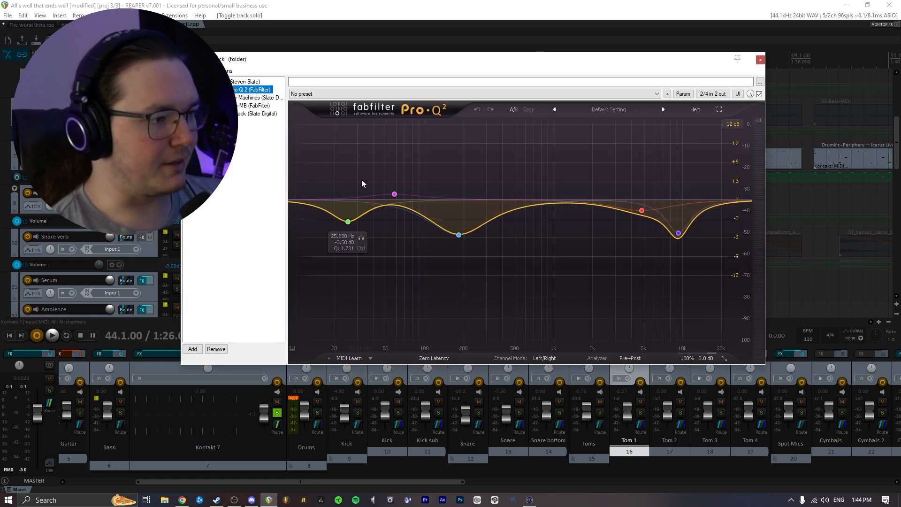
left_click_drag(402, 60, 410, 75)
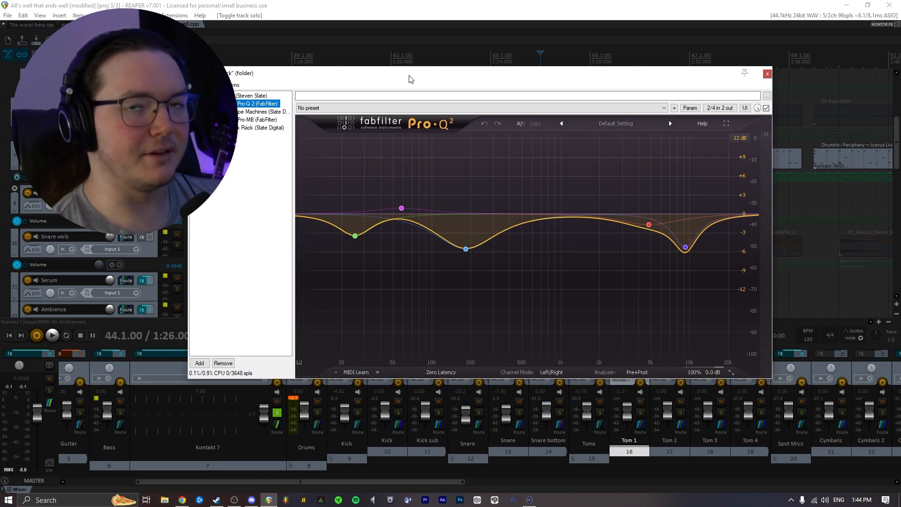
left_click(251, 96)
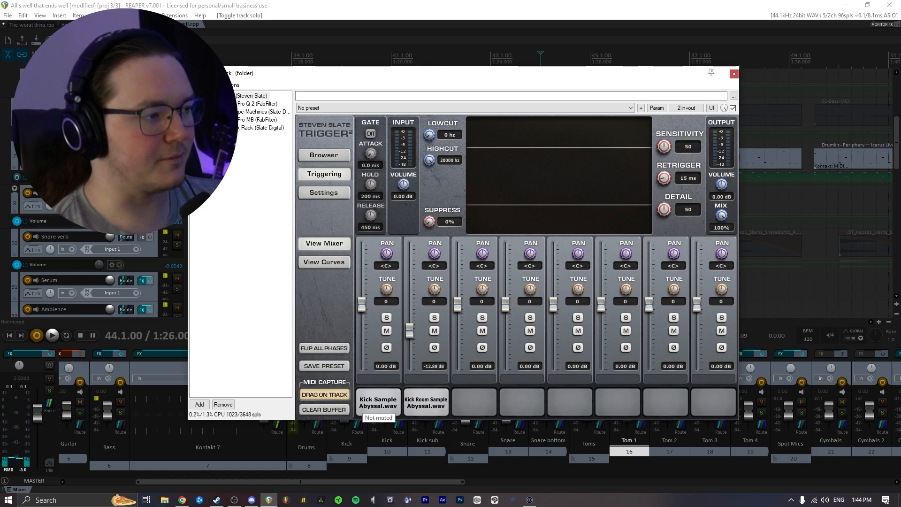
- Toggle bypass on the Kick track's Trigger plugin and audition its kick sample
left_click(193, 96)
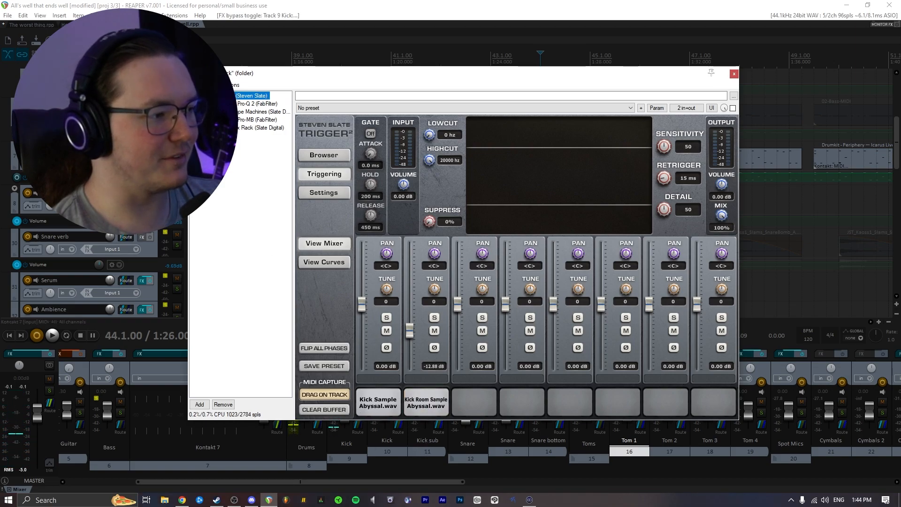
left_click(380, 403)
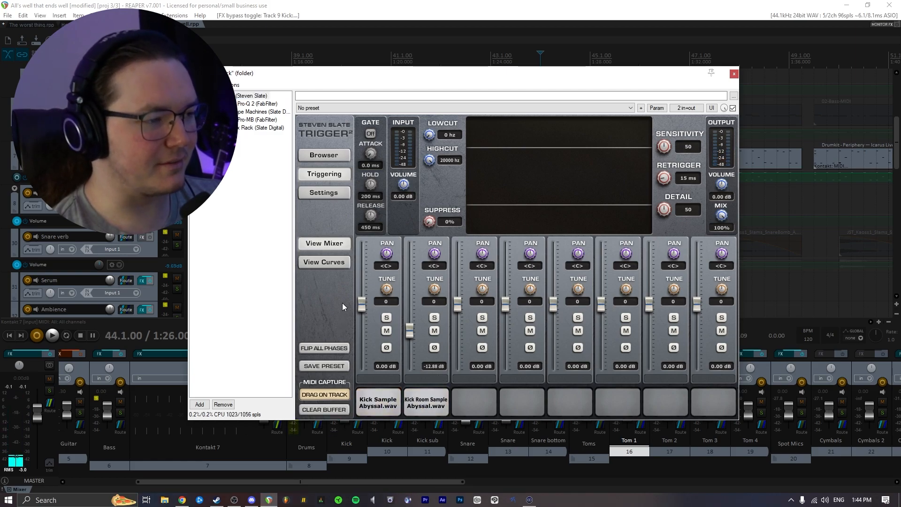
- Compare the Kick's Pro-Q 2 EQ active and bypassed during playback, then stop playback
left_click(230, 103)
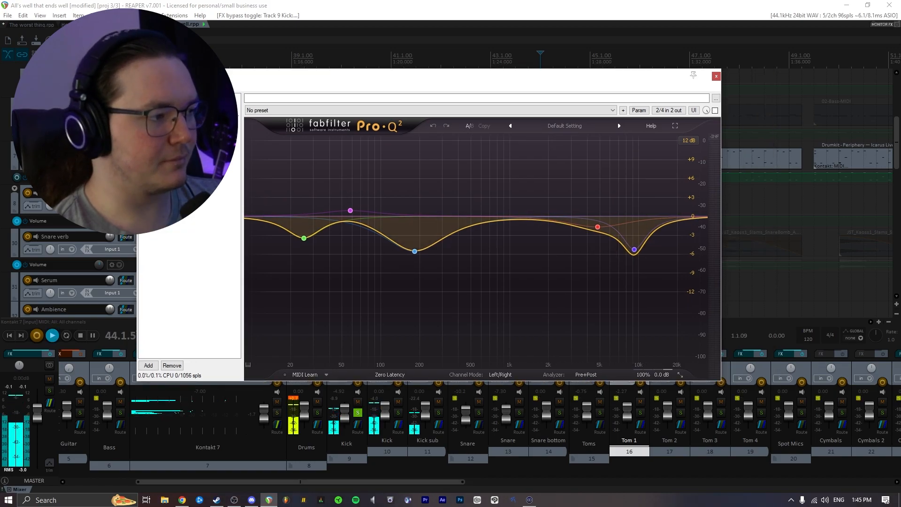
left_click(714, 110)
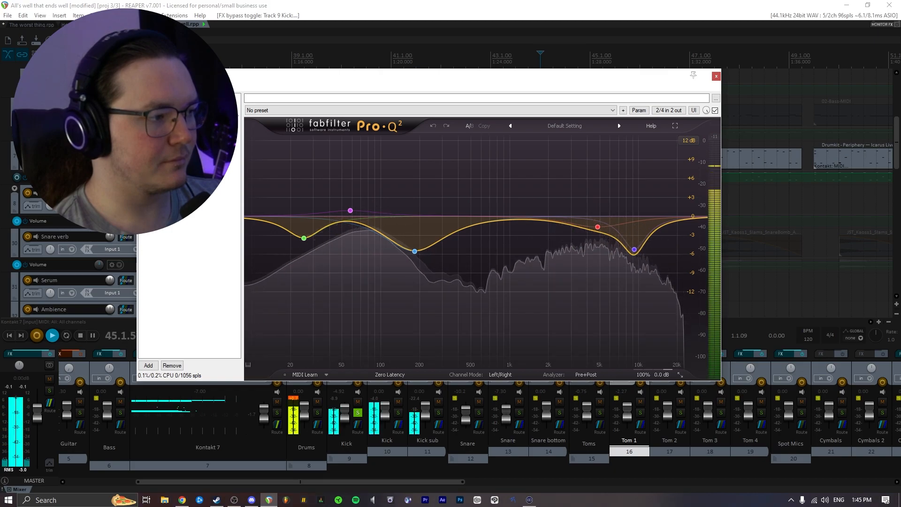
left_click(715, 111)
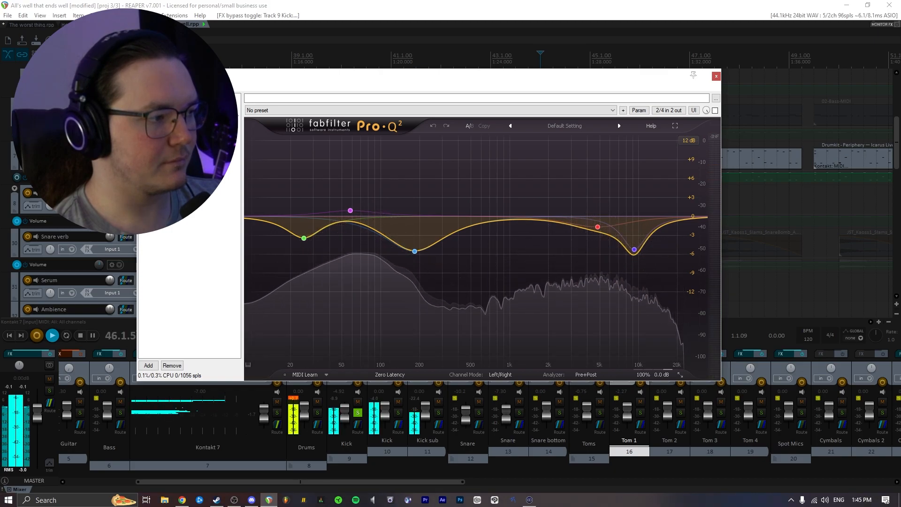
left_click(714, 110)
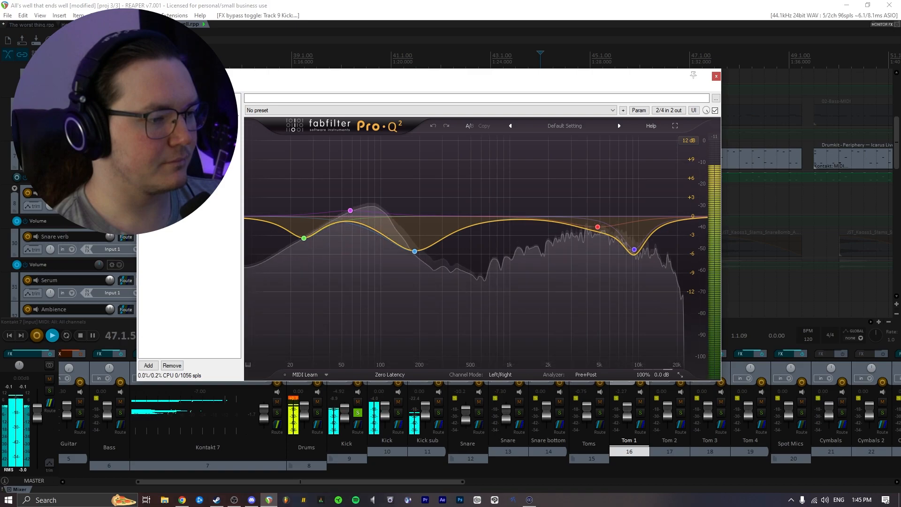
key("space")
- Toggle bypass on the Kick's Virtual Tape Machines plugin while auditioning playback
left_click_drag(297, 80, 345, 86)
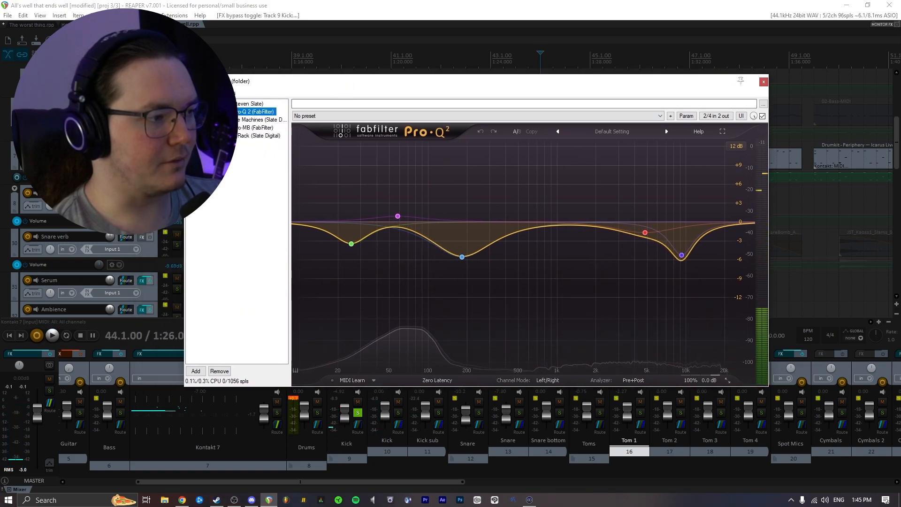
left_click(235, 119)
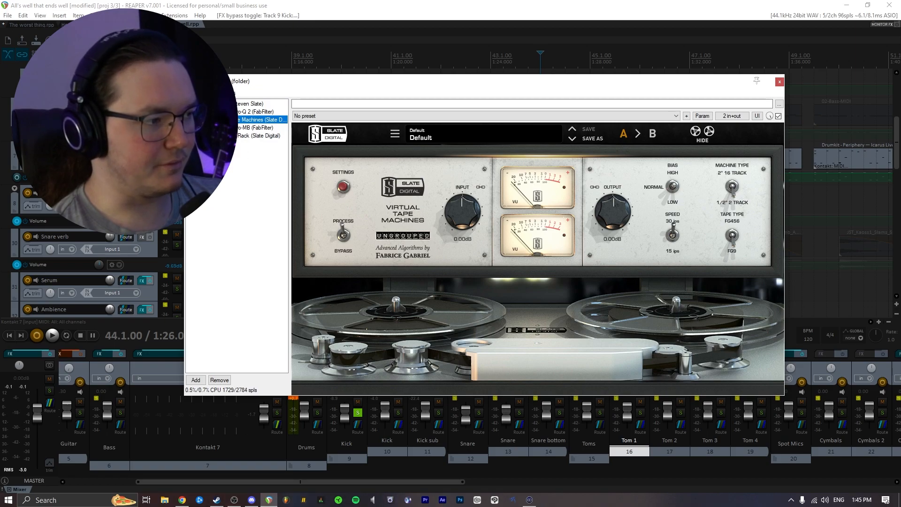
left_click(189, 119)
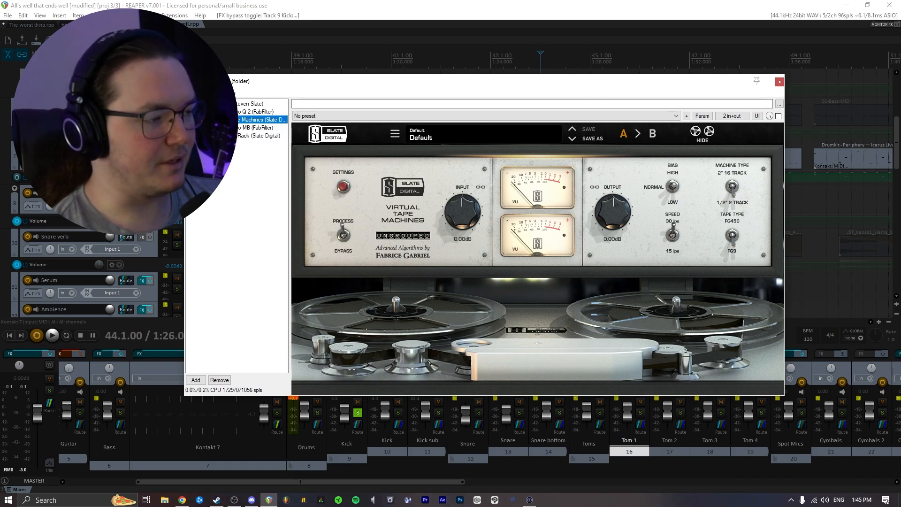
key("space")
left_click(190, 120)
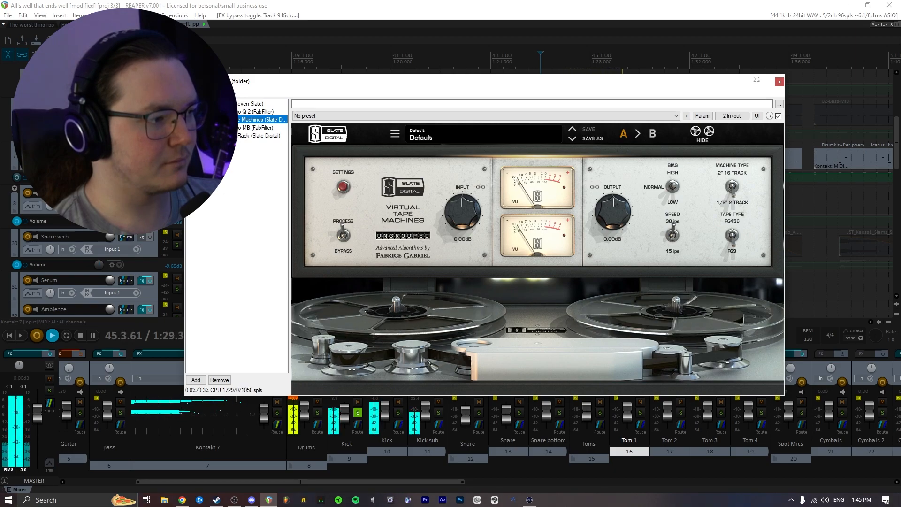
key("space")
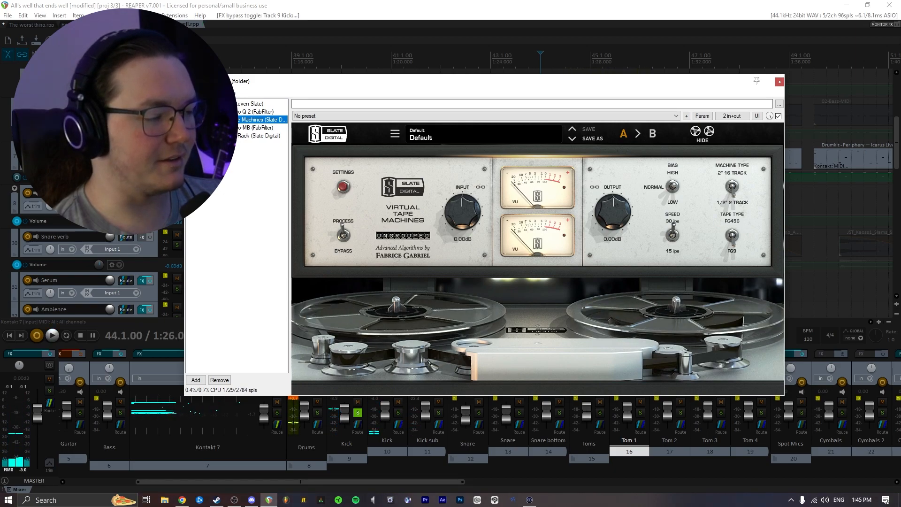
- Open the Kick's Virtual Mix Rack, toggle its Revival and FG-Stress modules during playback, and close the FX window
left_click(255, 127)
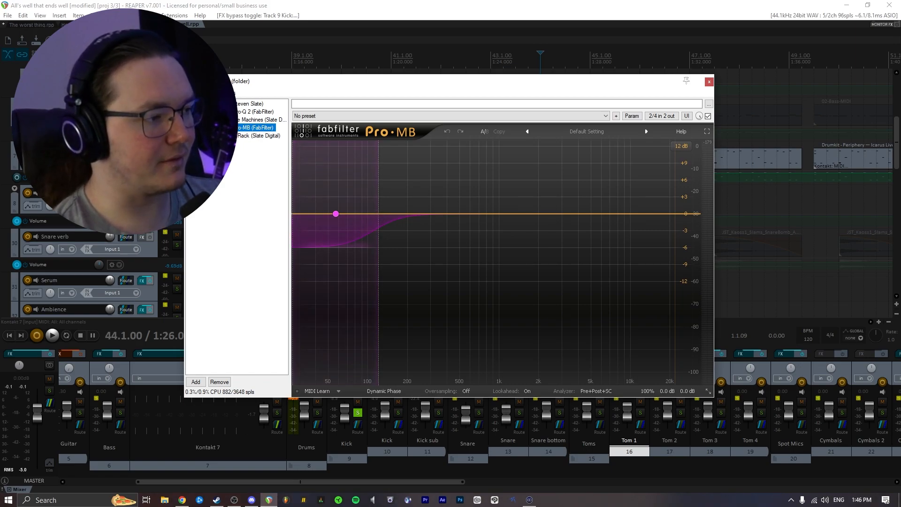
key("Down")
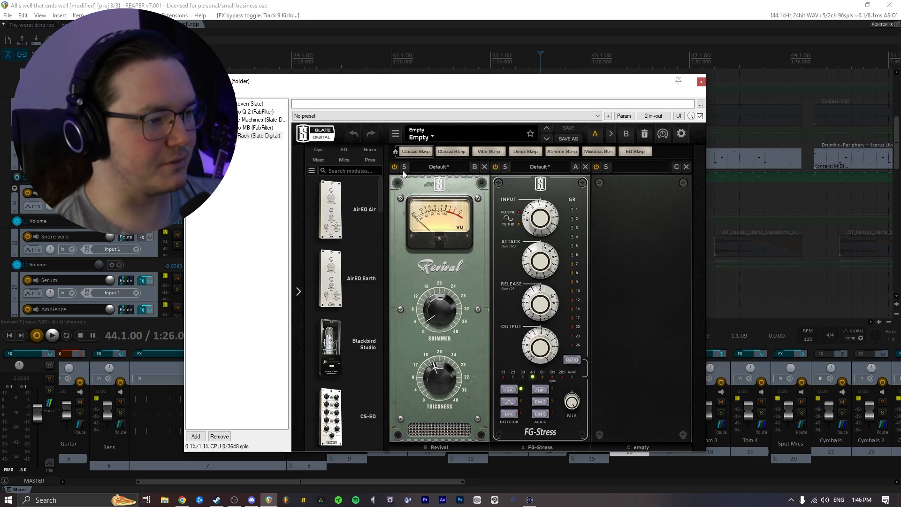
left_click(495, 168)
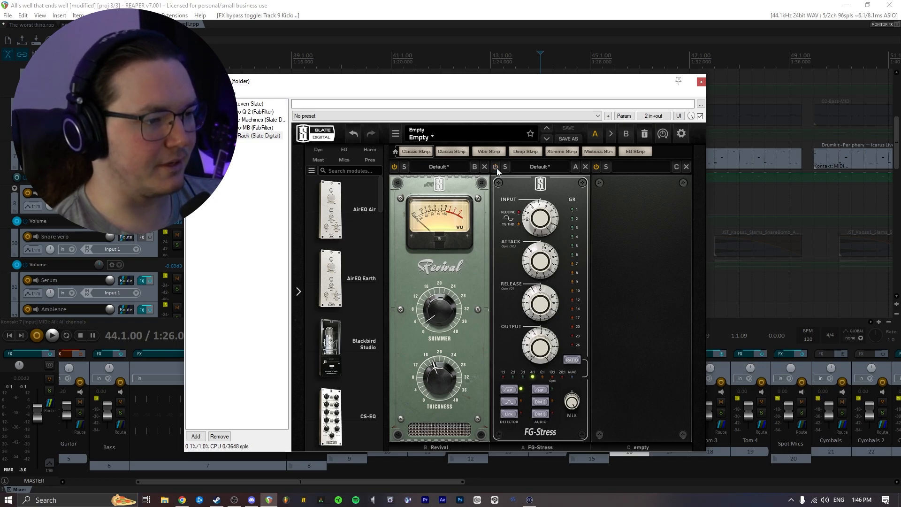
left_click(394, 167)
key("space")
left_click(395, 167)
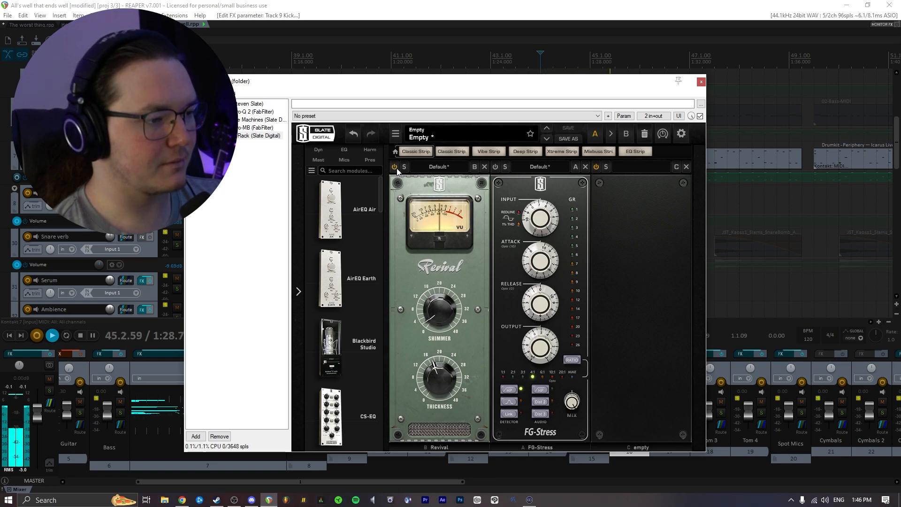
left_click(496, 167)
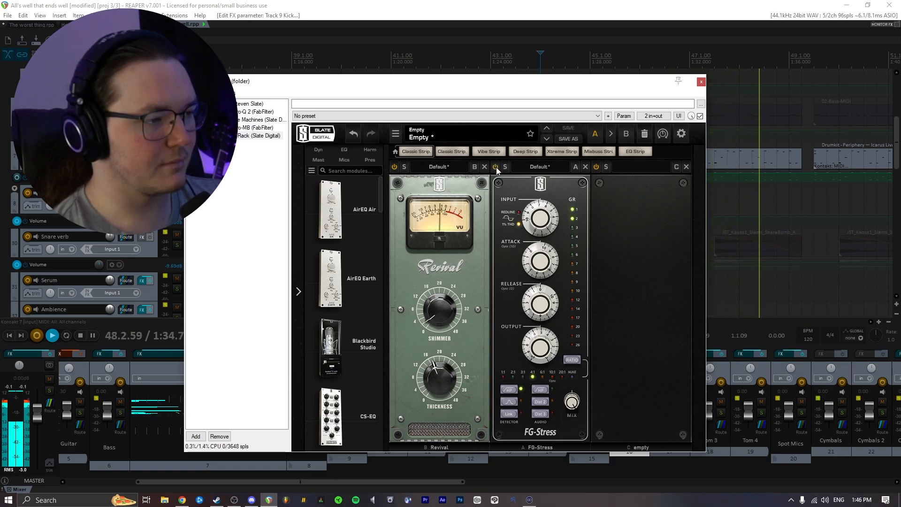
key("space")
left_click(700, 82)
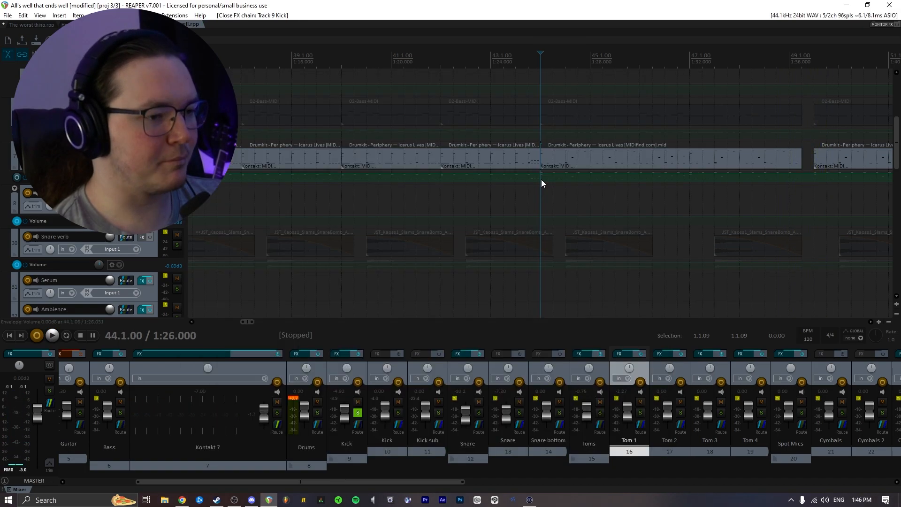
- Move the solo from the Kick track to the Snare track and open the Snare's FX chain
scroll(547, 195, "up", 4)
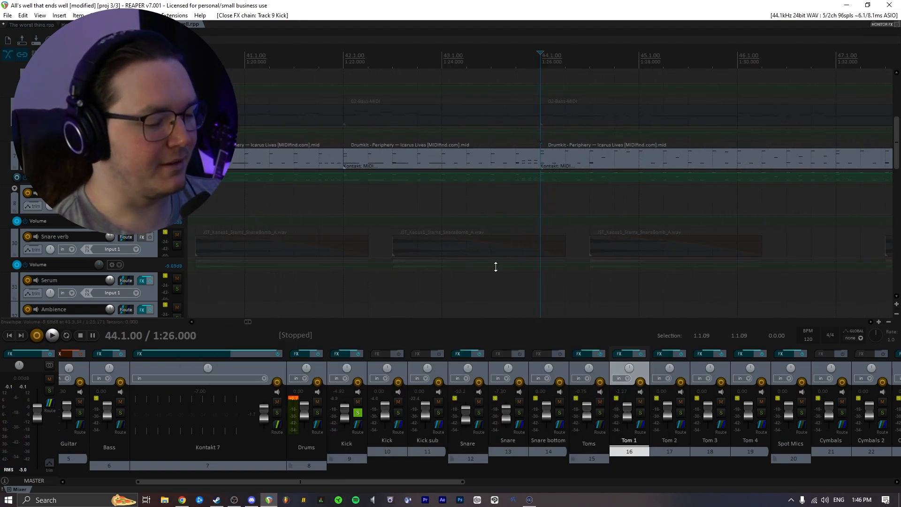
scroll(322, 429, "right", 1)
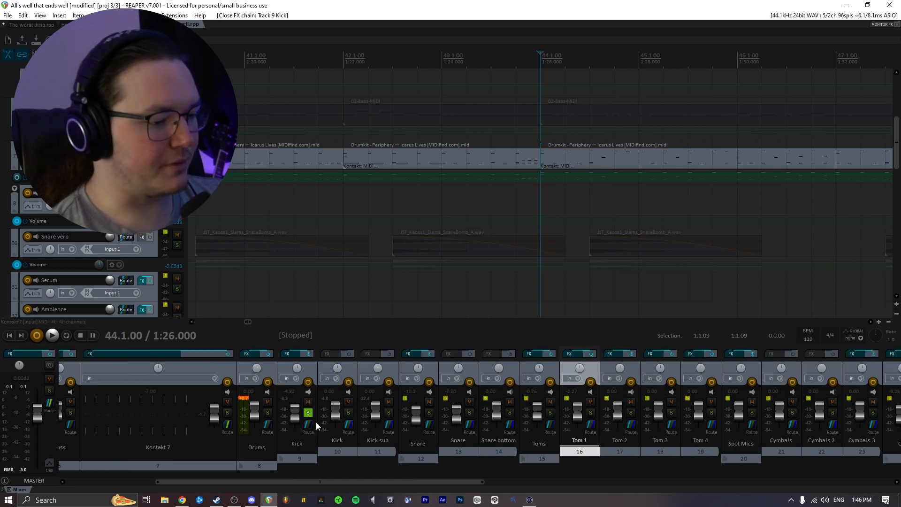
left_click(307, 412)
left_click(429, 413)
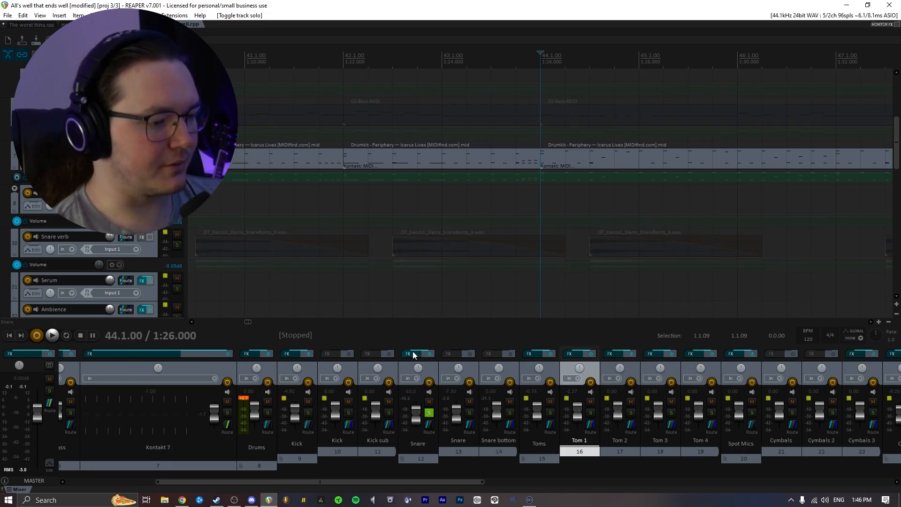
left_click(408, 353)
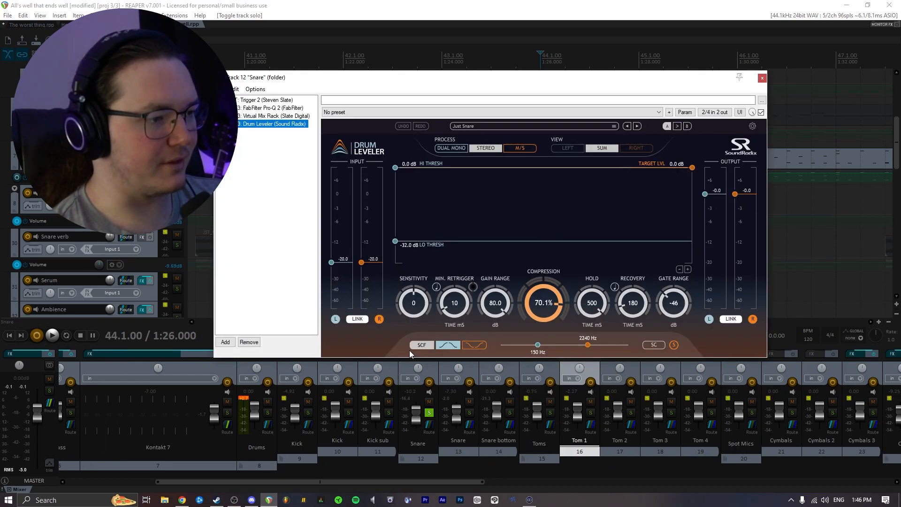
- Open the Snare's Trigger 2 plugin, toggle a plugin's bypass, and audition the snare sample
left_click(252, 100)
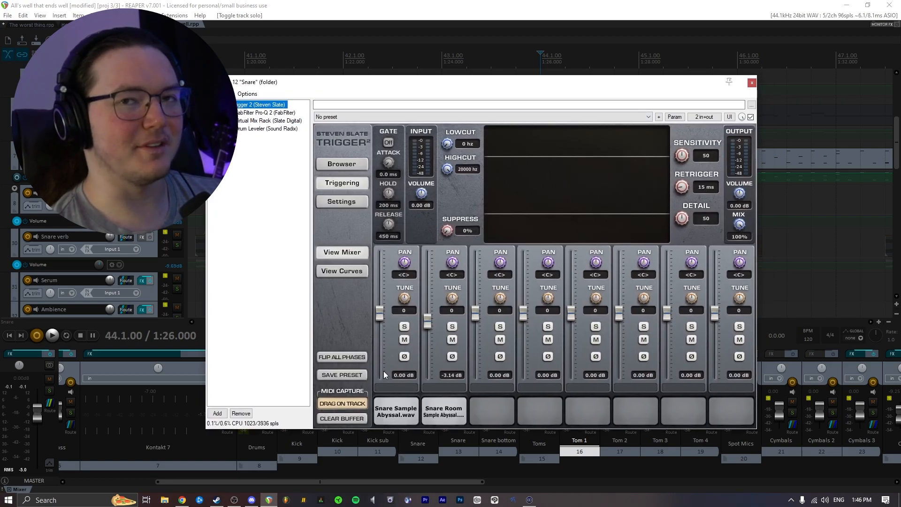
left_click(211, 120)
left_click(410, 417)
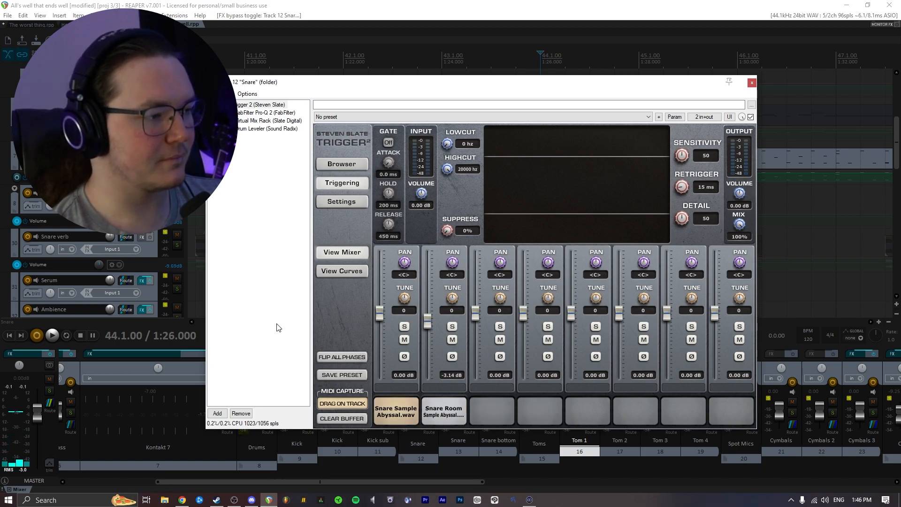
- Compare the Snare's Pro-Q 2 EQ active and bypassed during playback, then stop playback
left_click(251, 113)
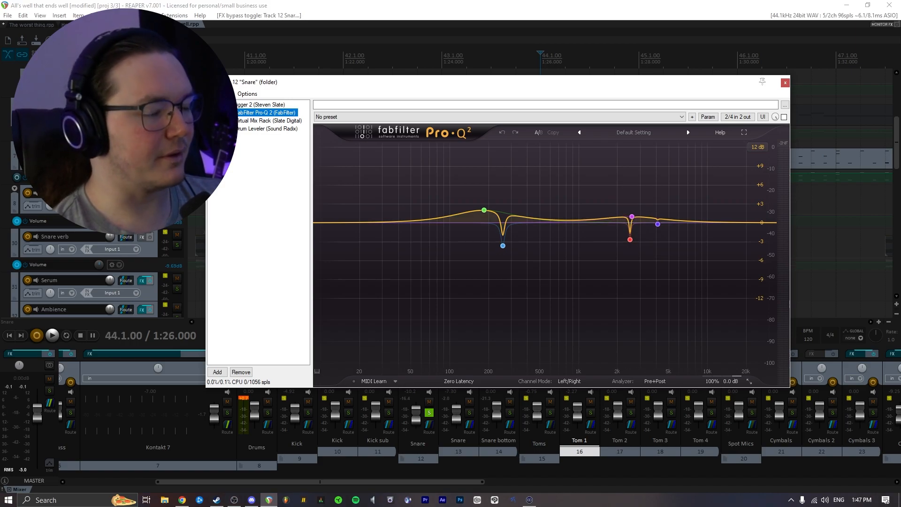
key("space")
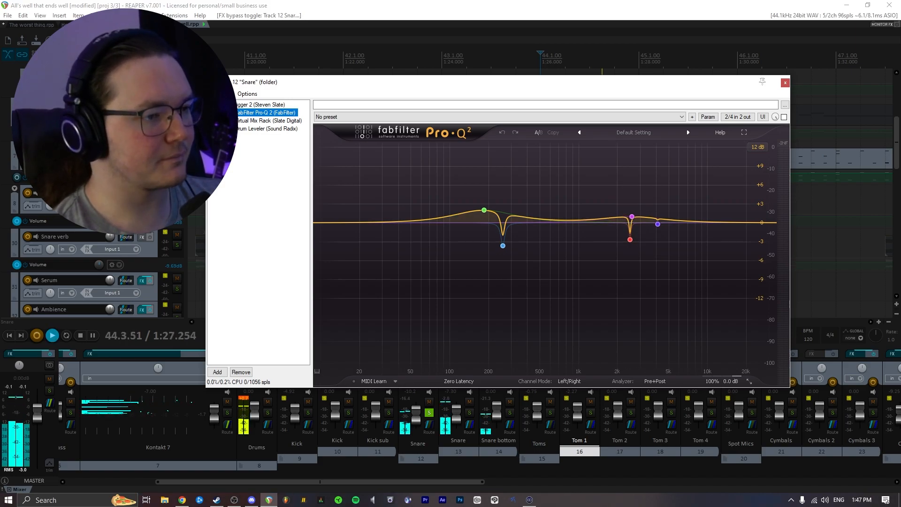
left_click(783, 117)
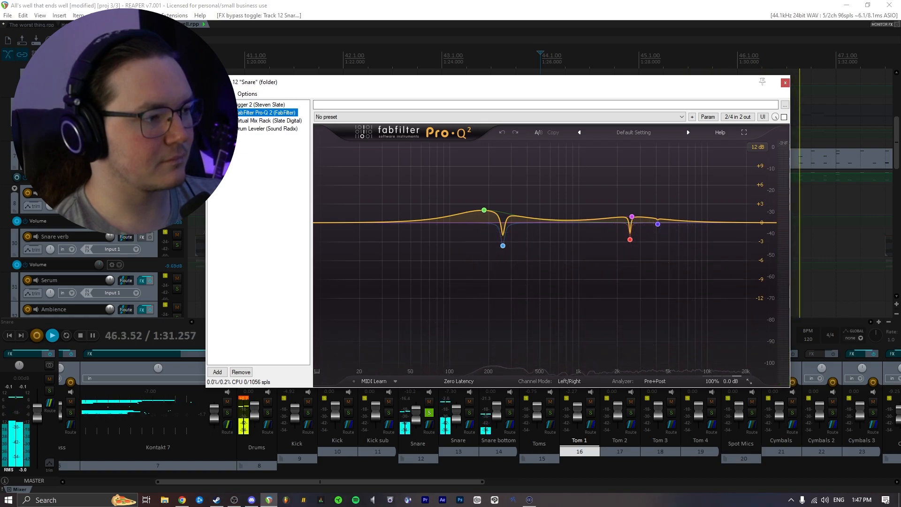
left_click(783, 117)
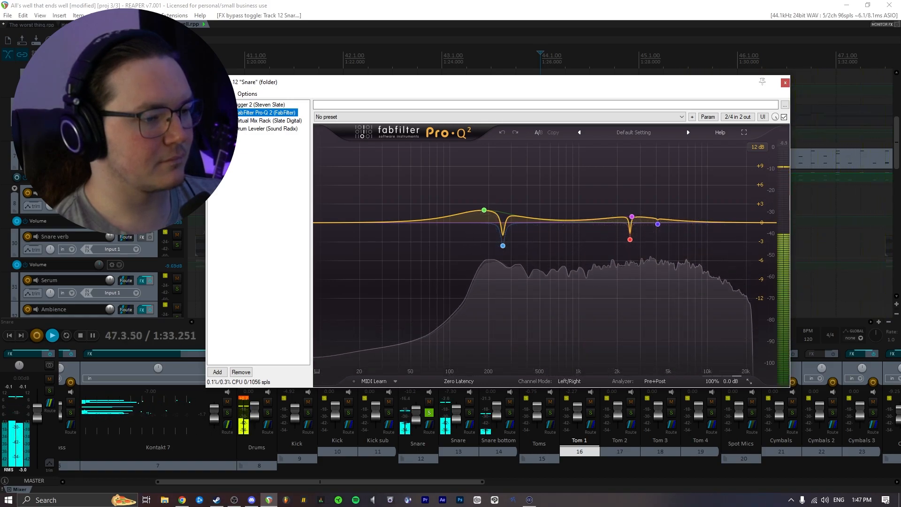
key("space")
- View the Snare's Virtual Mix Rack and Drum Leveler plugins and close the FX window
key("Down")
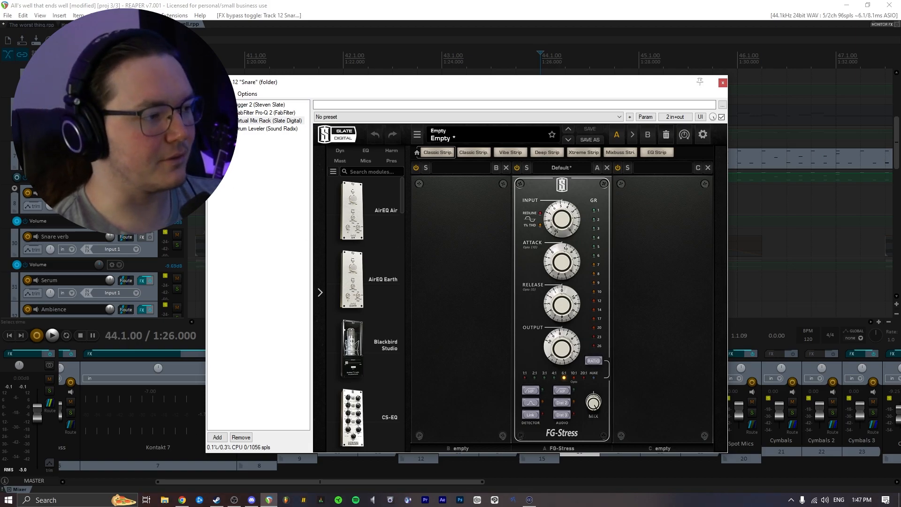
left_click(266, 128)
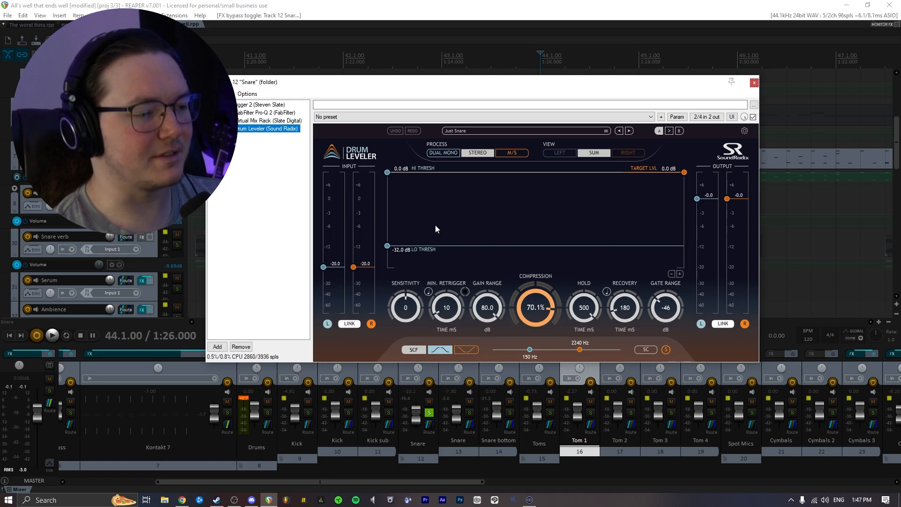
left_click(753, 83)
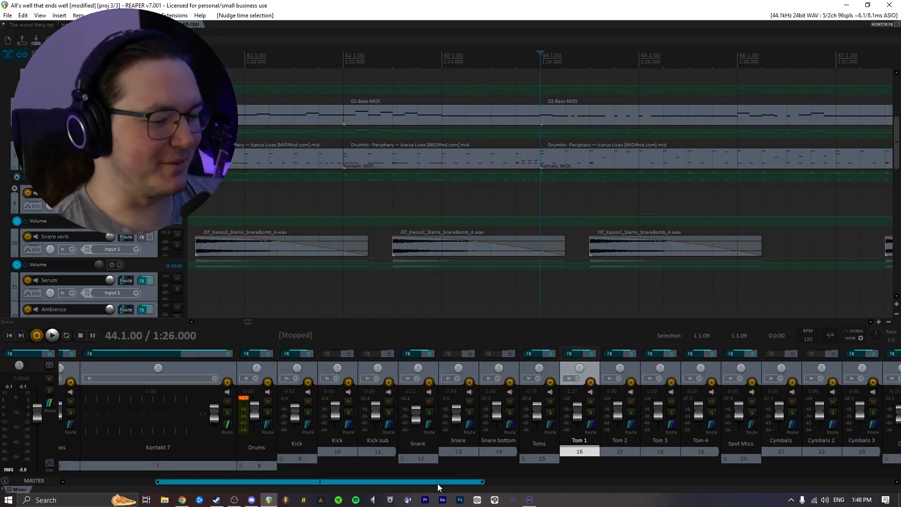
- Solo the Toms folder track in the mixer
left_click_drag(437, 483, 488, 483)
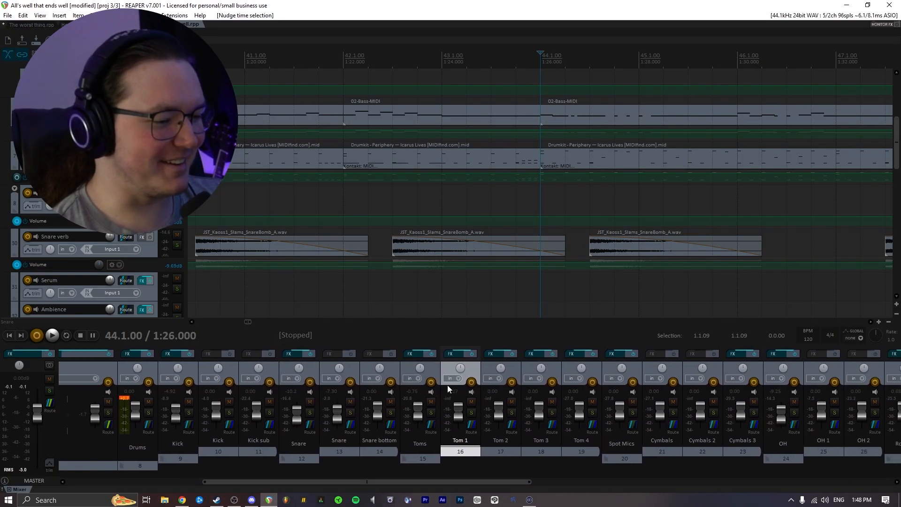
left_click(431, 412)
- Set a time selection from 71.1.00 to 73.1.00 in the arrangement
scroll(516, 205, "down", 3)
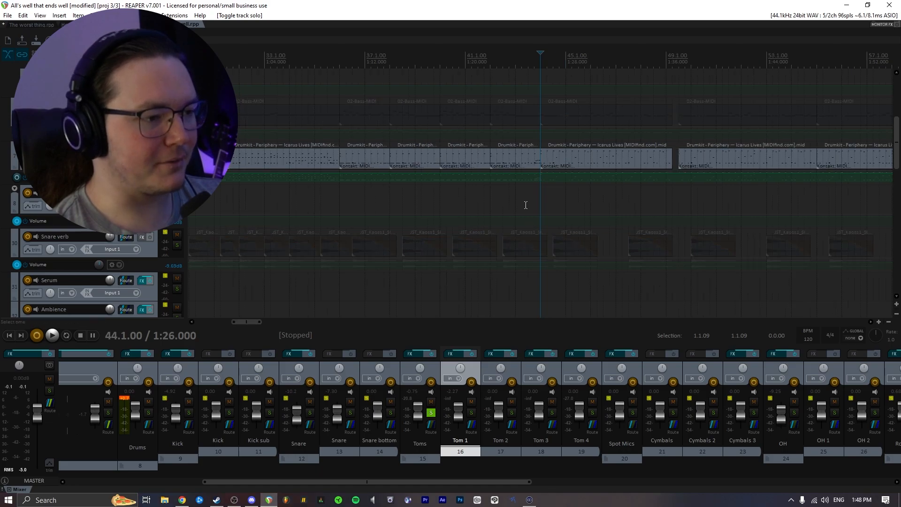
scroll(502, 209, "up", 4)
left_click(527, 190)
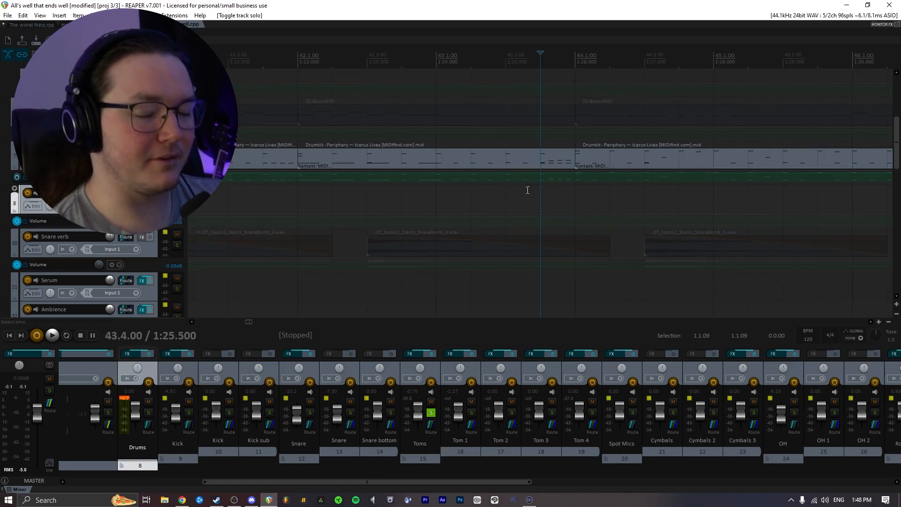
left_click_drag(533, 189, 572, 184)
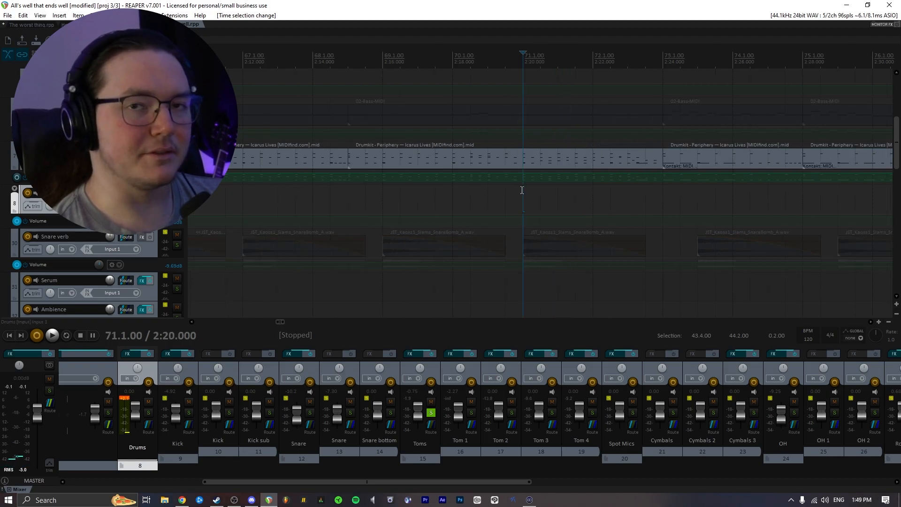
left_click_drag(521, 191, 670, 191)
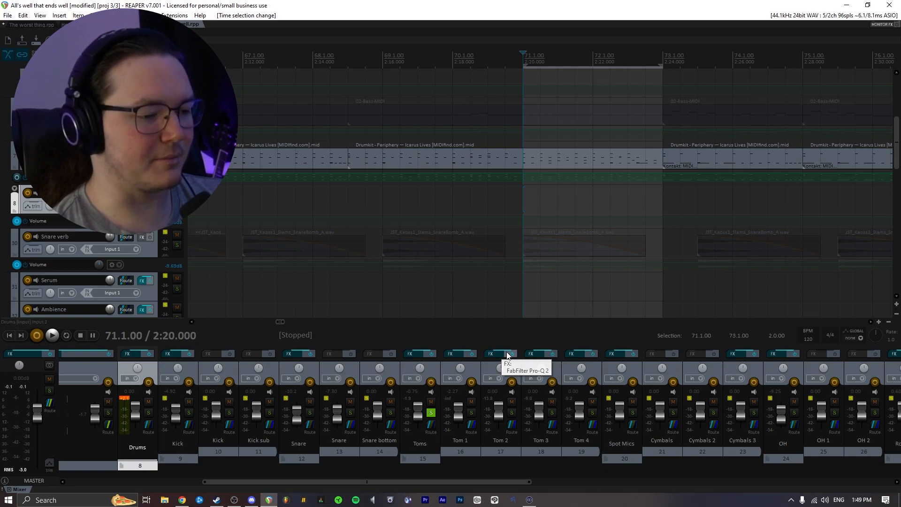
- Open Tom 1's FX chain, view its Pro-Q 2 EQ, and start playback
left_click(451, 354)
left_click_drag(386, 36, 513, 61)
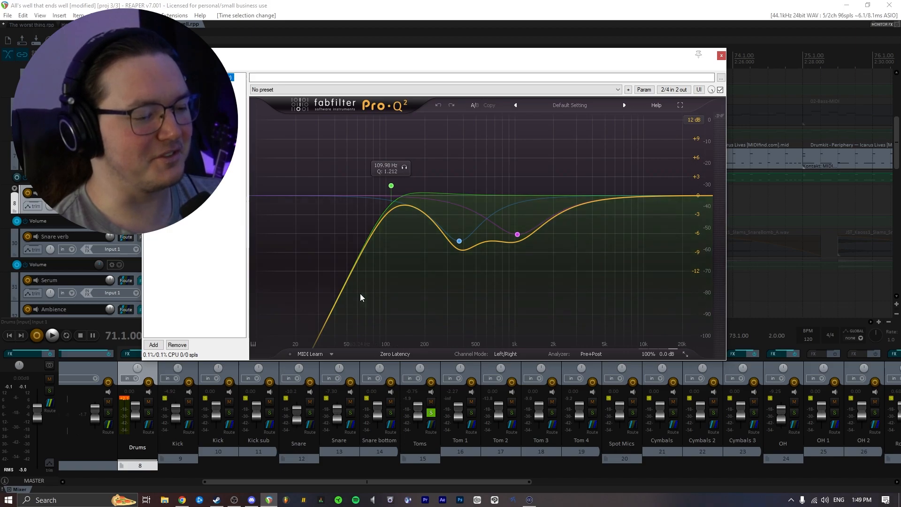
key("space")
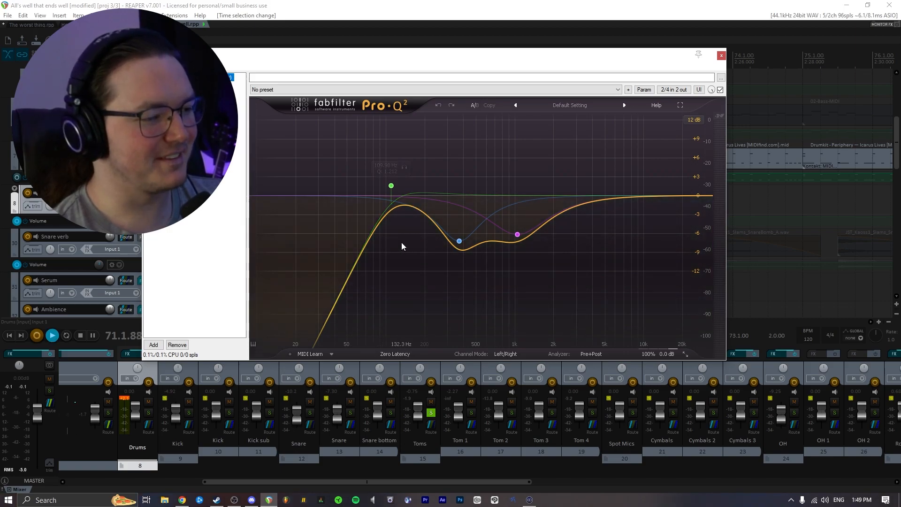
- Close Tom 1's FX window, bypass the FX on the tom and Spot Mics tracks to audition, then re-enable them
key("space")
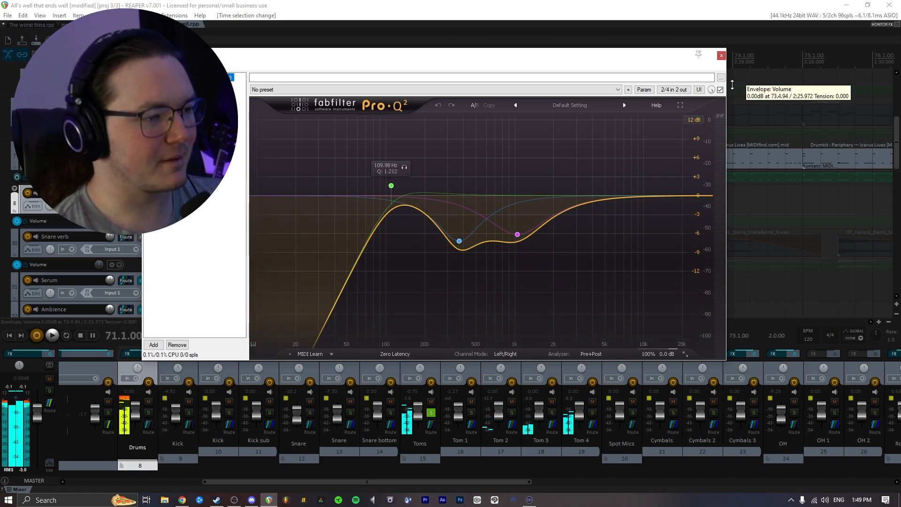
left_click(721, 55)
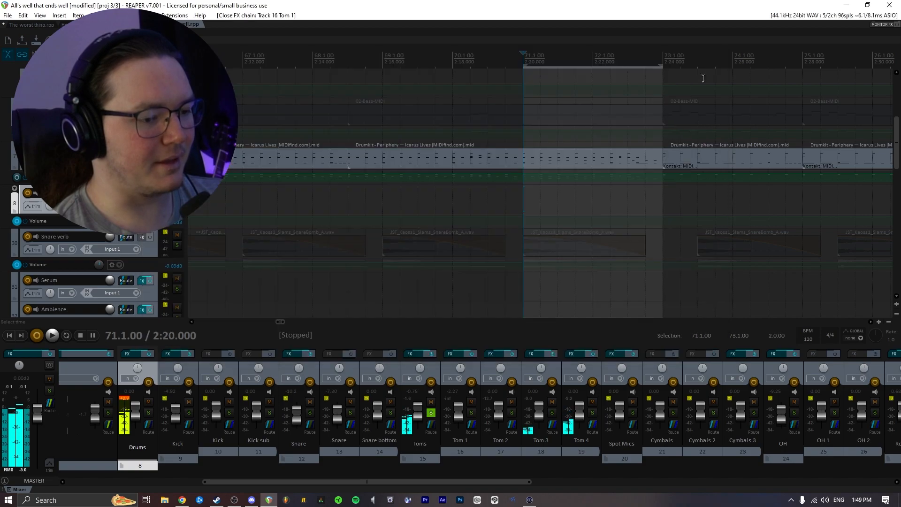
left_click(497, 354)
left_click_drag(347, 39, 488, 57)
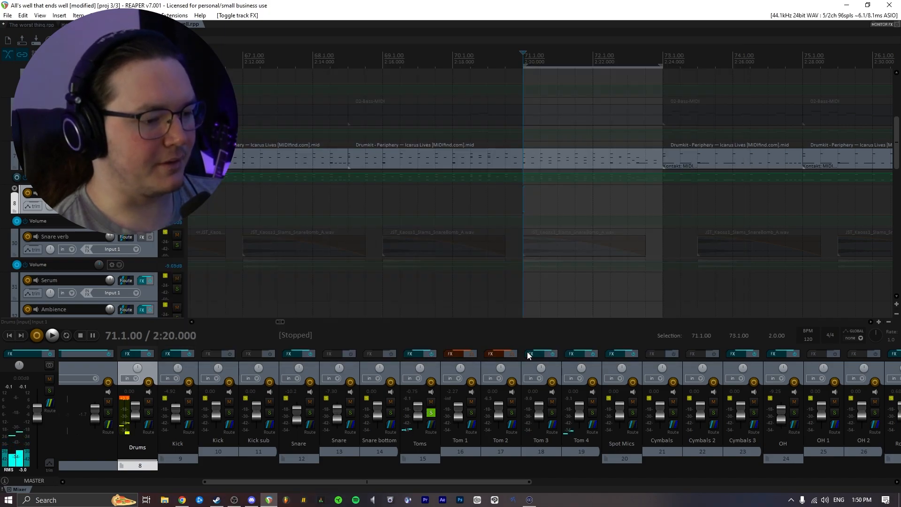
left_click(631, 353)
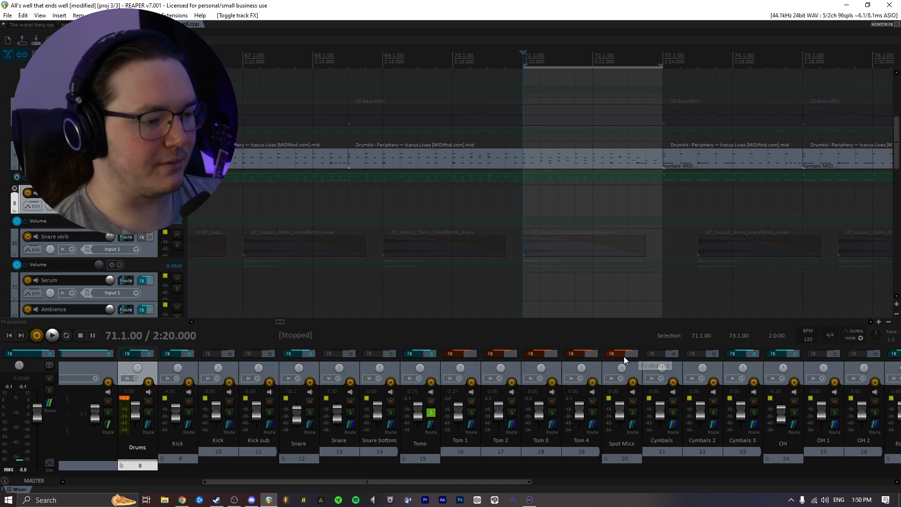
key("space")
key("space")
left_click(471, 353)
left_click(555, 354)
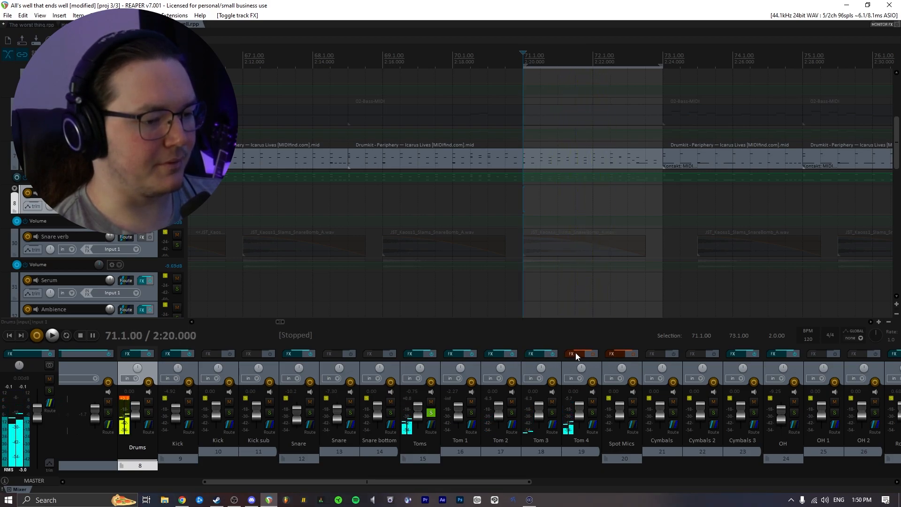
left_click(635, 355)
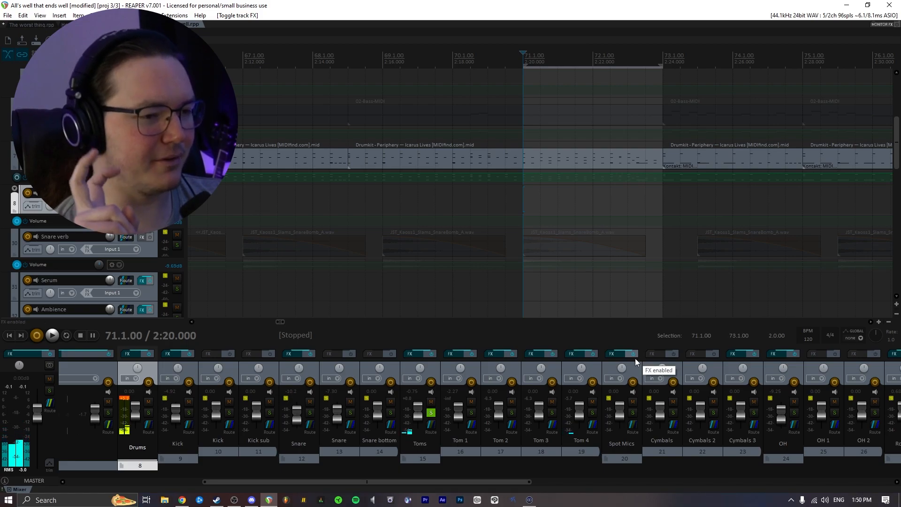
key("space")
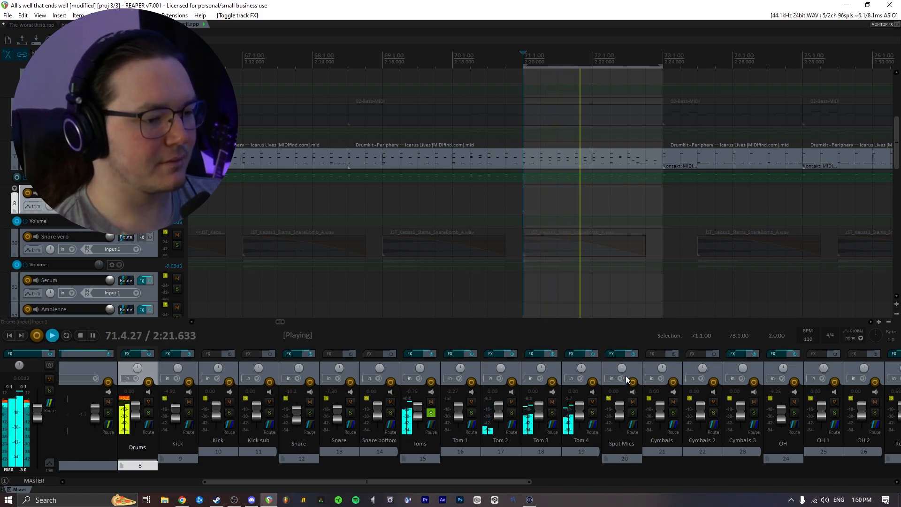
key("space")
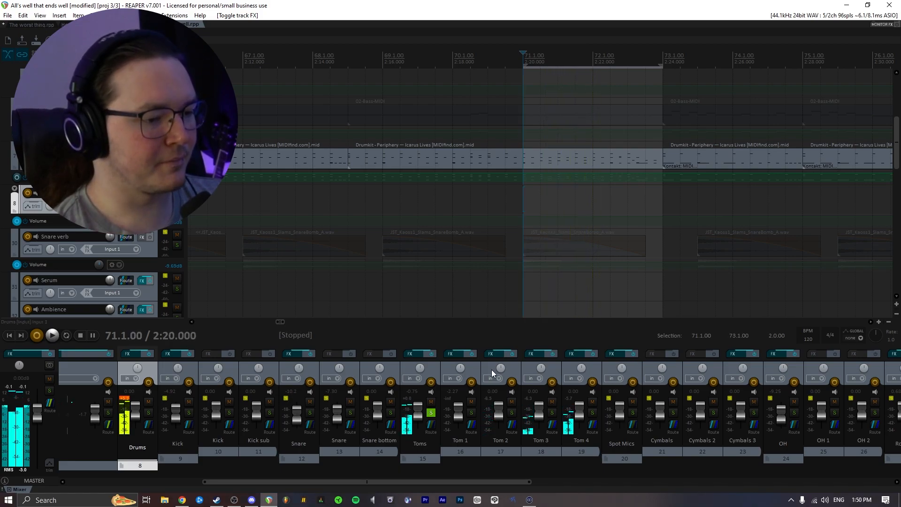
- Open the Toms folder's FX chain, view its Pro-Q 2 and Virtual Mix Rack plugins, and close it
left_click(414, 354)
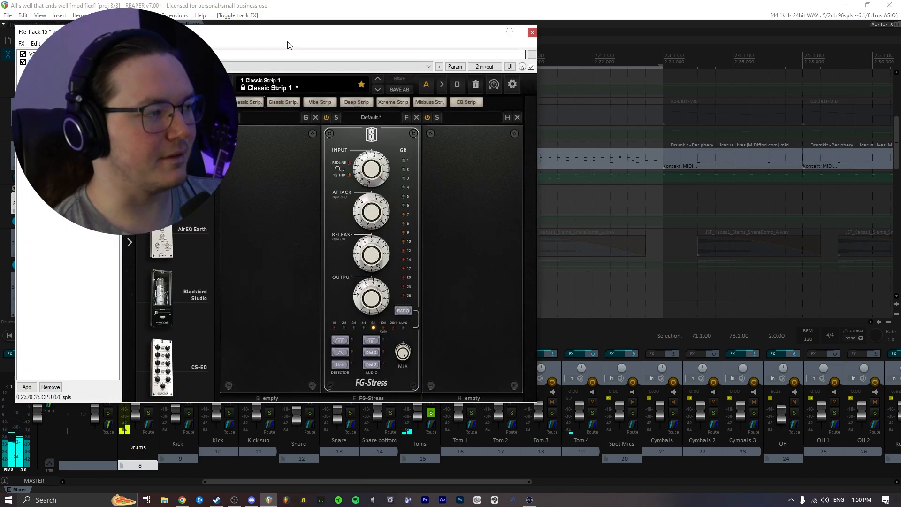
left_click_drag(285, 44, 440, 59)
left_click(237, 79)
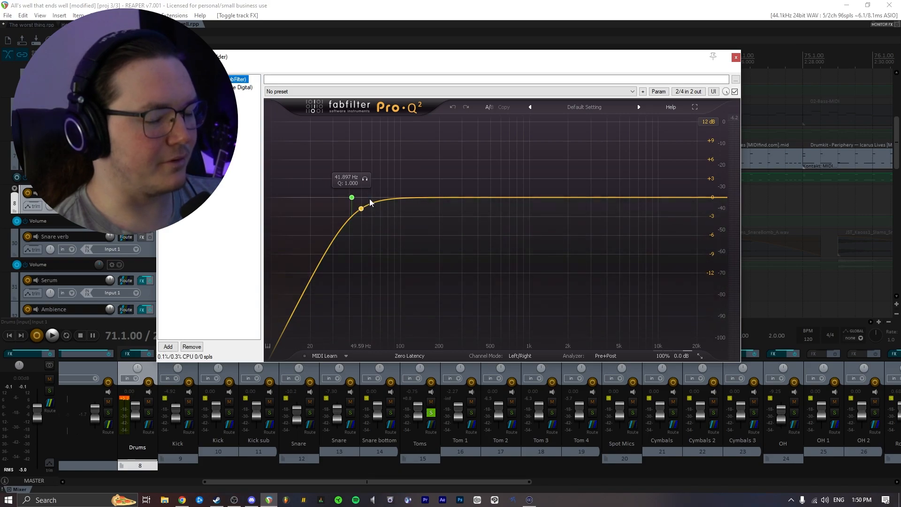
key("Down")
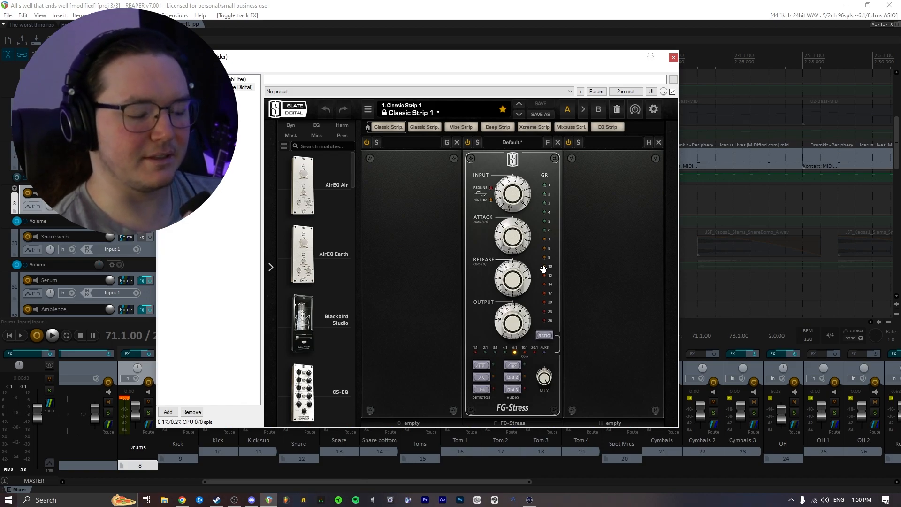
left_click(673, 56)
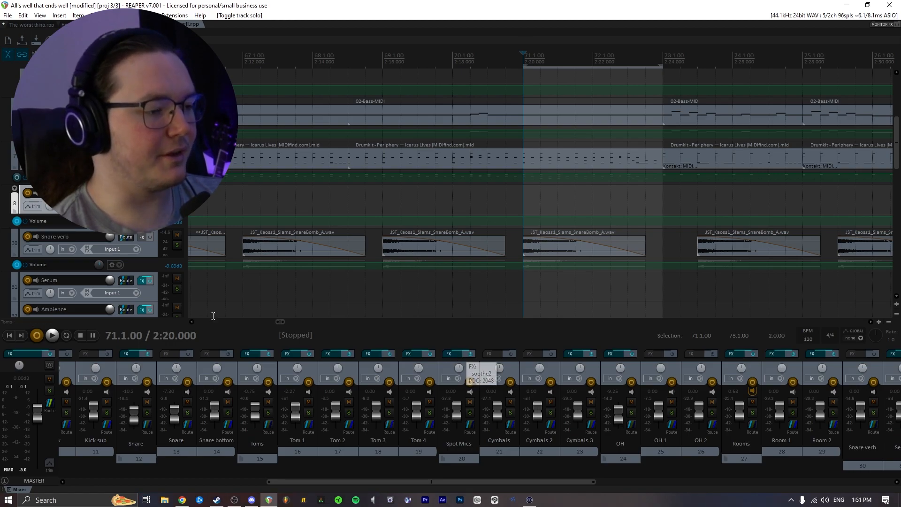
- Solo the Toms folder track and briefly play back the drums
left_click(268, 412)
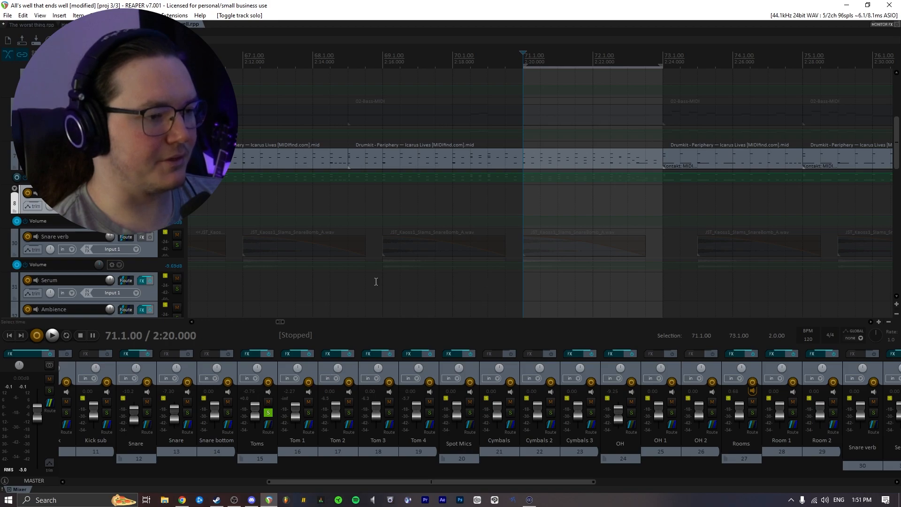
scroll(376, 281, "down", 3)
scroll(324, 291, "down", 3)
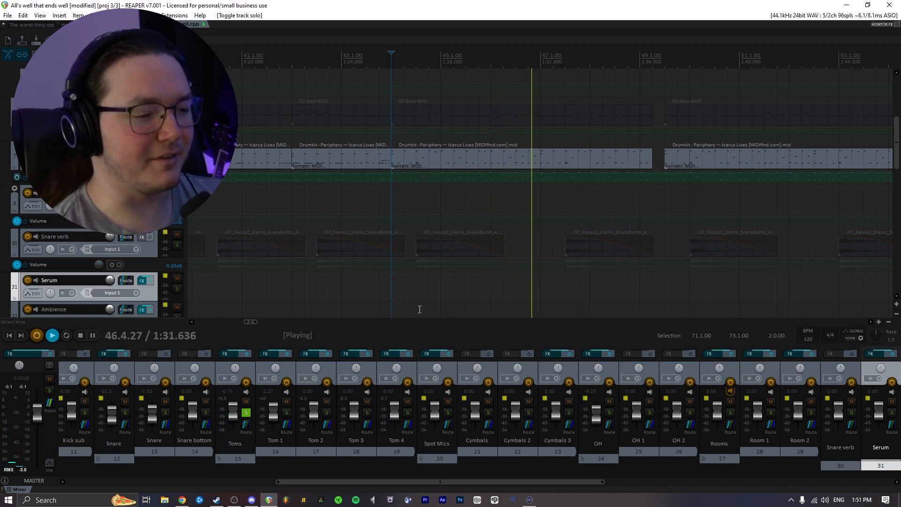
key("space")
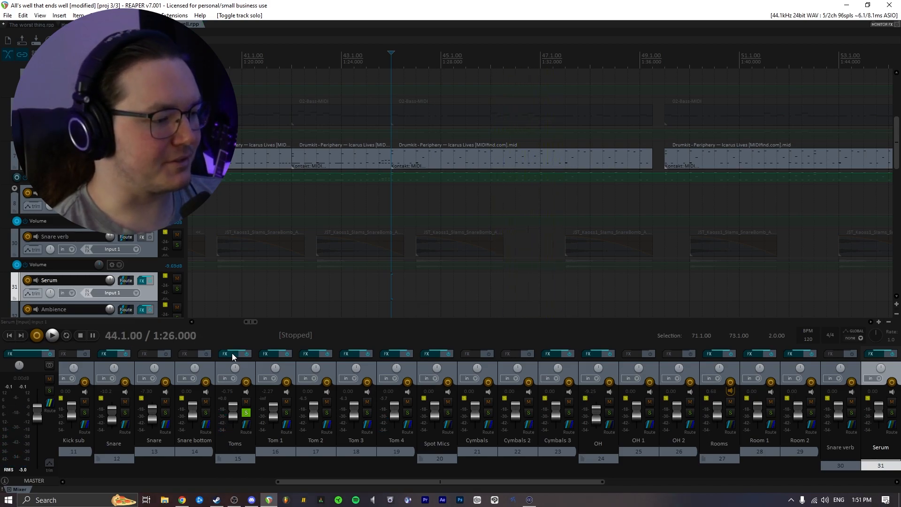
- Open the Spot Mics FX chain to view its soothe2 Cymbal smooth settings, then close it
left_click(428, 353)
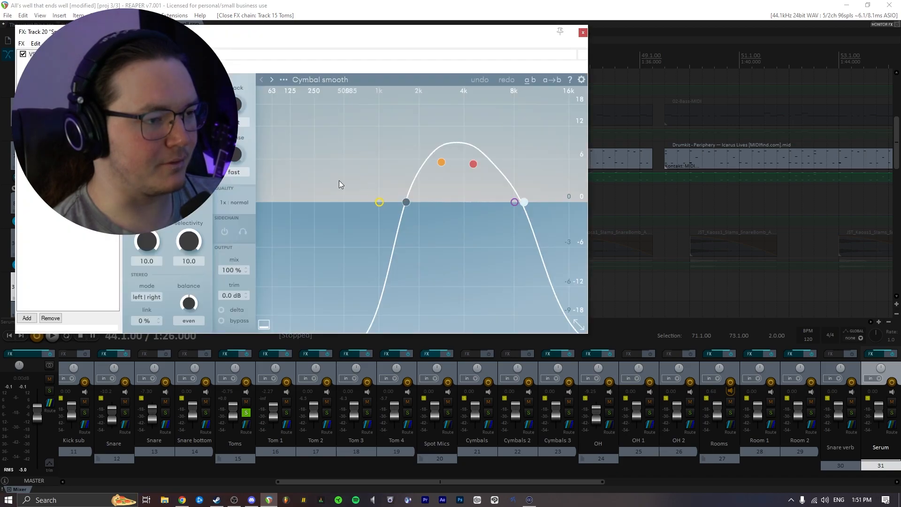
left_click_drag(310, 36, 410, 87)
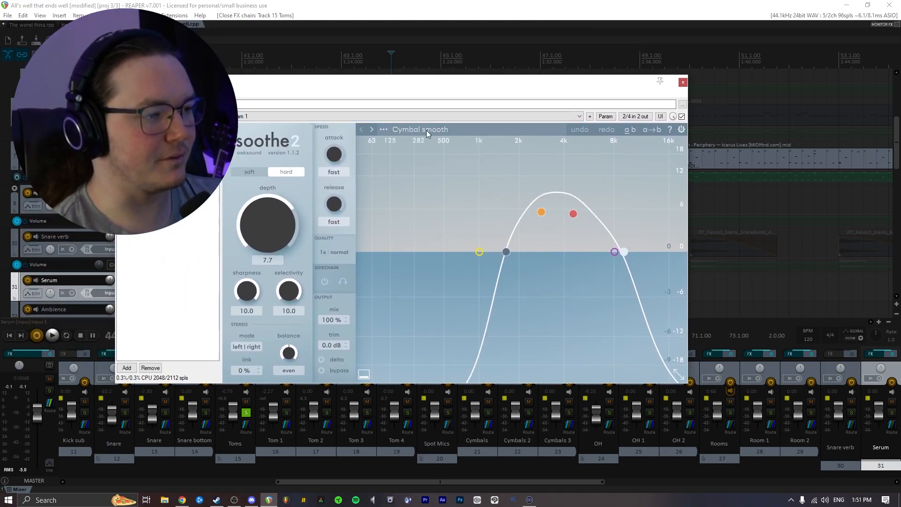
left_click(682, 83)
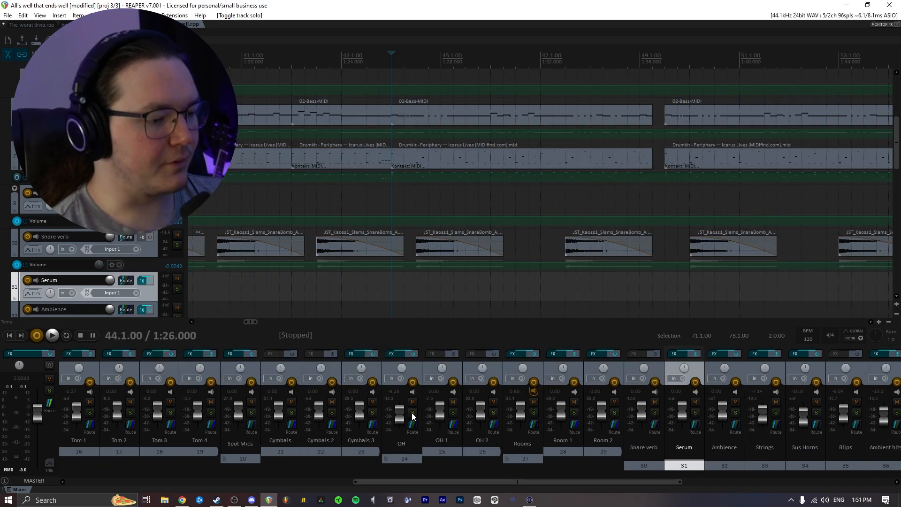
- Solo the OH track, view its Virtual Mix Rack and soothe2 plugins, and close the FX window
left_click(412, 412)
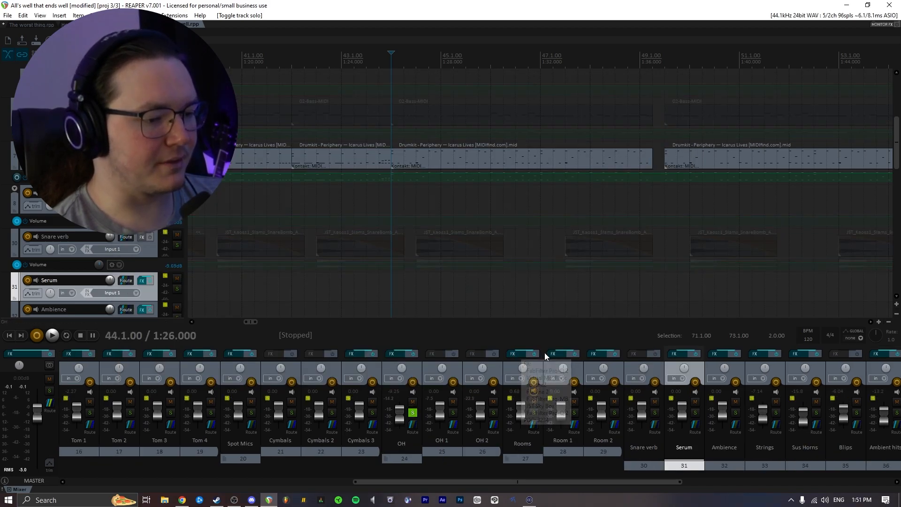
left_click(393, 353)
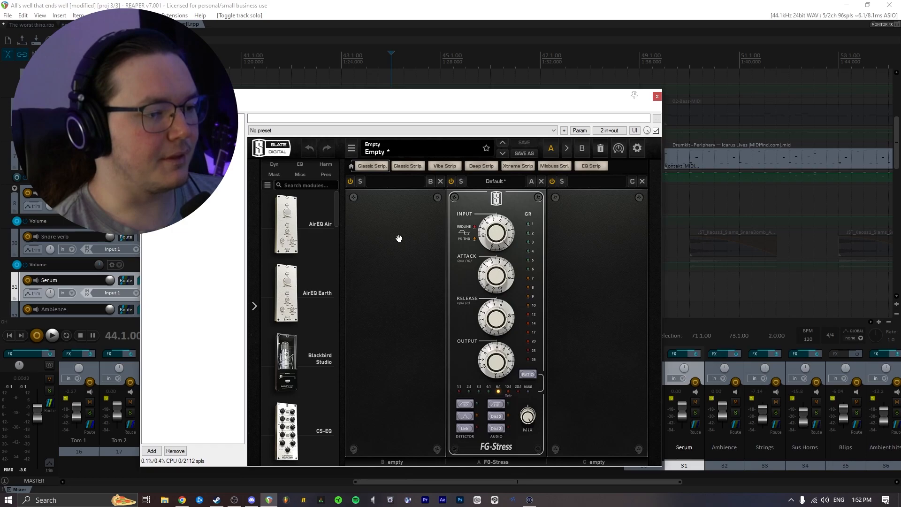
left_click_drag(441, 98, 467, 77)
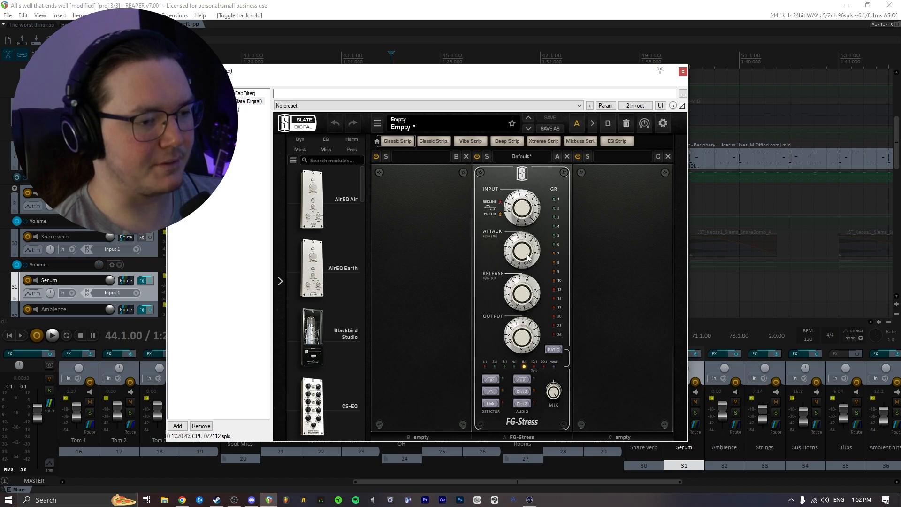
mouse_move(528, 257)
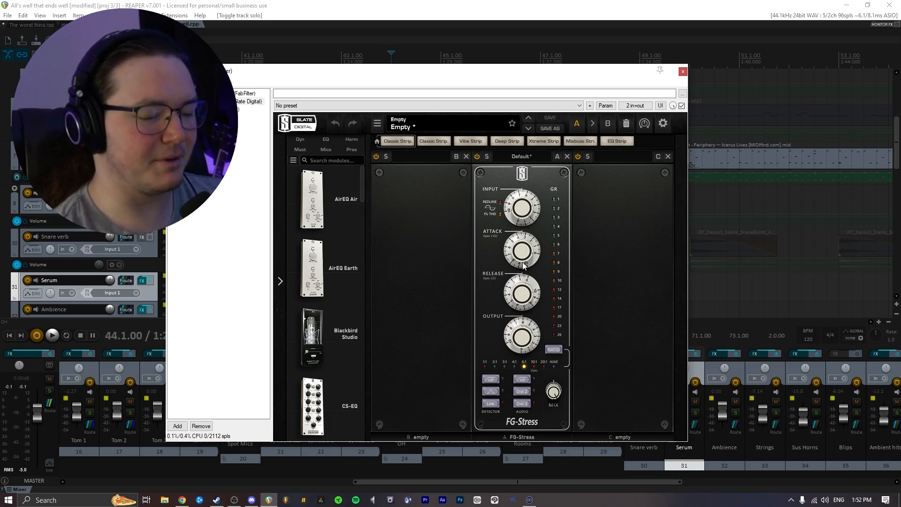
mouse_move(518, 299)
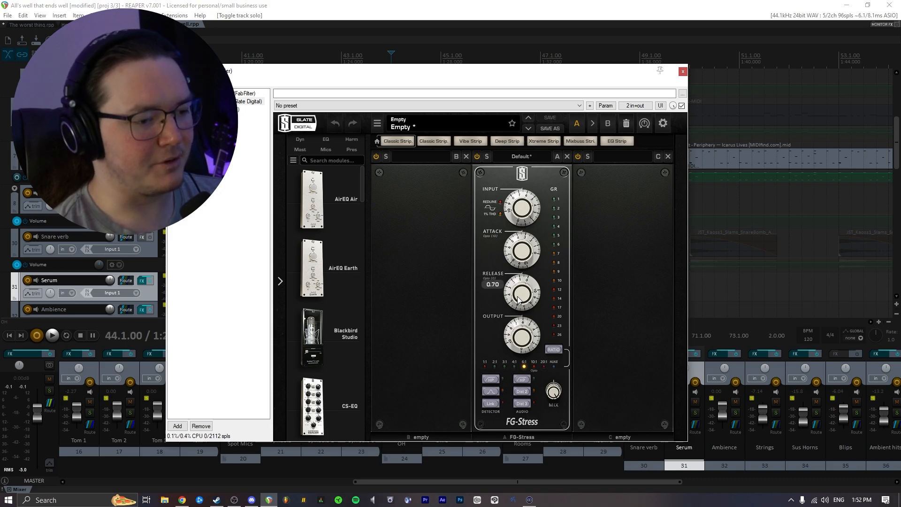
left_click(217, 109)
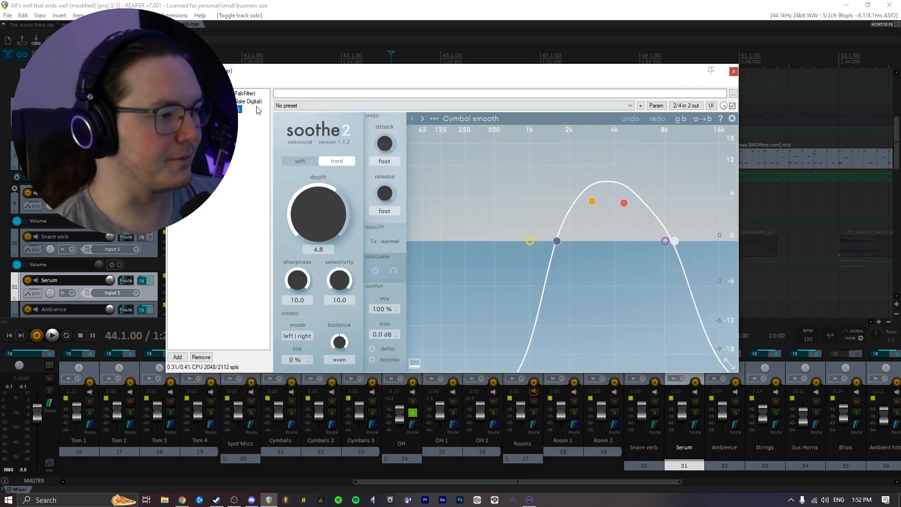
left_click(734, 71)
- Solo the Kick and Snare tracks alongside OH and start playback
left_click_drag(413, 481, 251, 478)
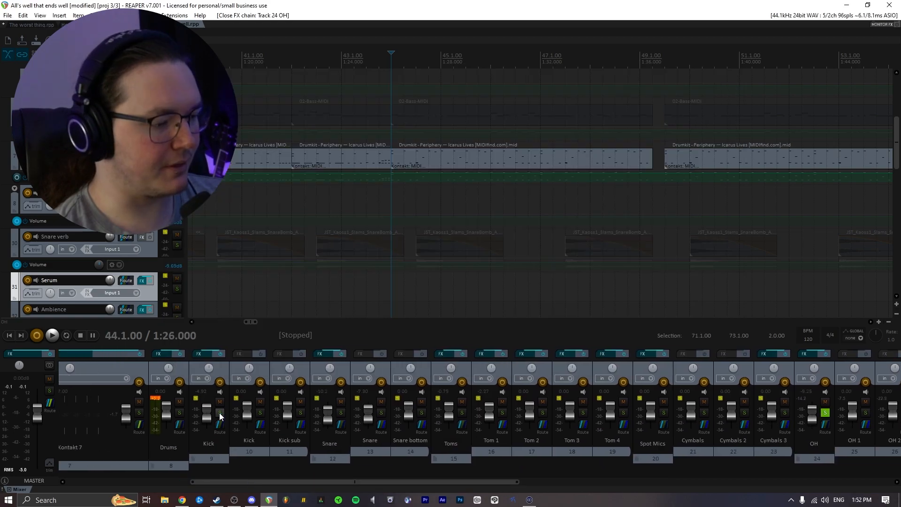
left_click(220, 413)
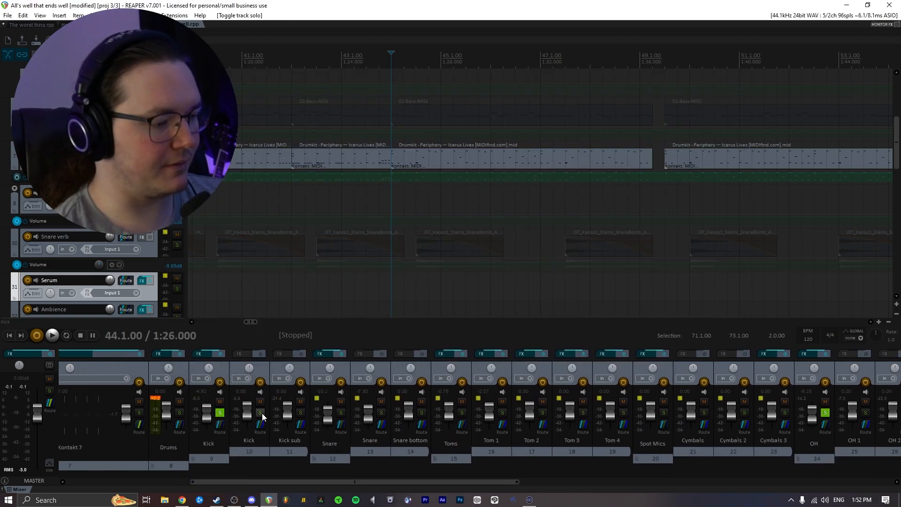
left_click(340, 413)
key("space")
left_click_drag(410, 483, 539, 485)
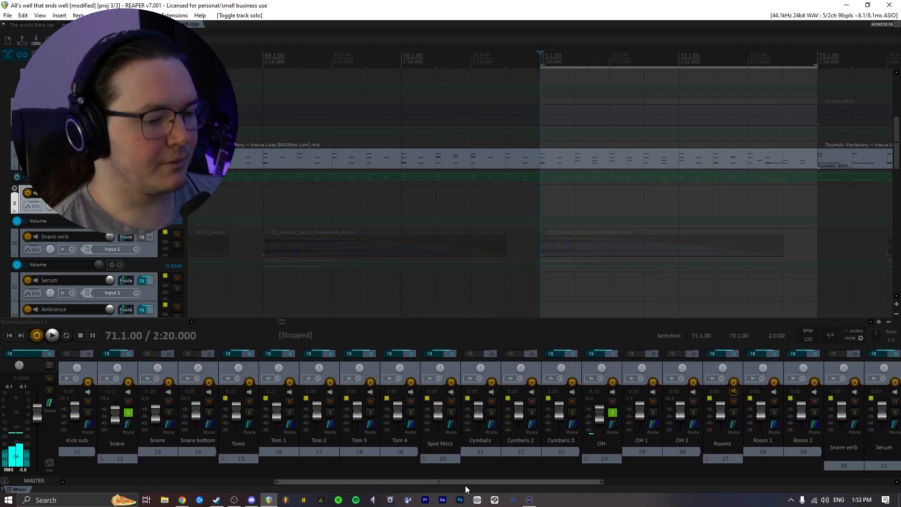
- Open the Rooms folder's FX chain and toggle its Pro-Q 2 bypass while auditioning playback
scroll(582, 274, "down", 3)
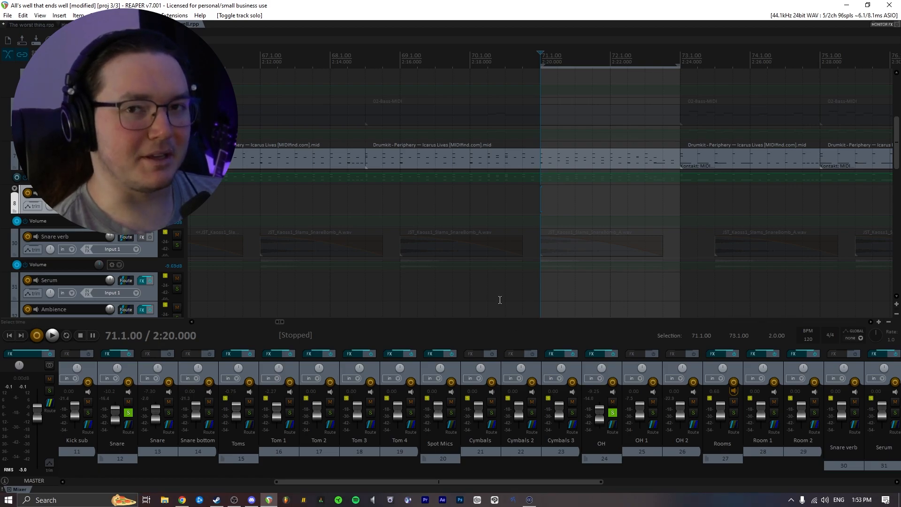
scroll(275, 320, "down", 4)
left_click_drag(345, 476, 466, 477)
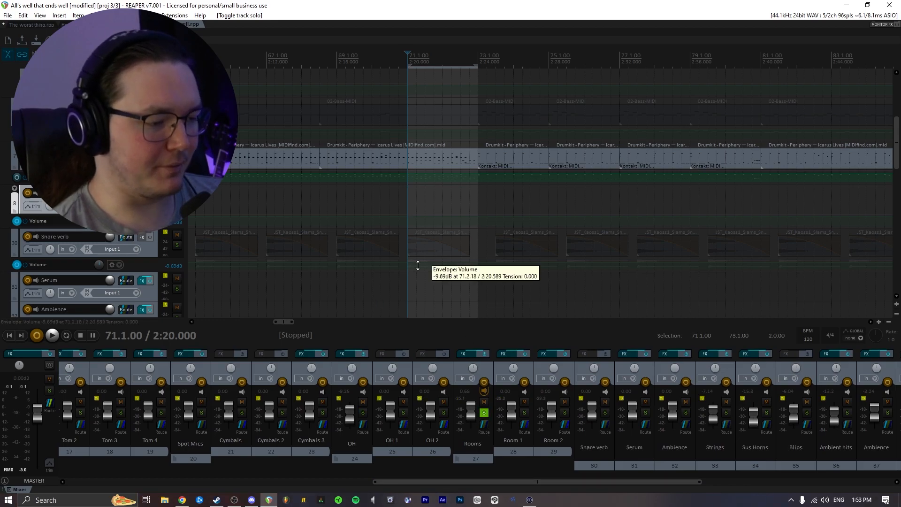
left_click(470, 355)
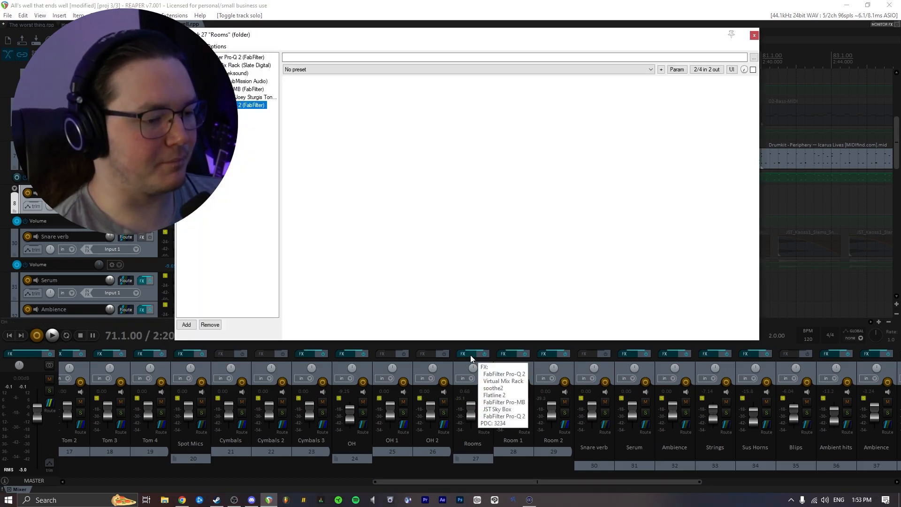
left_click(229, 60)
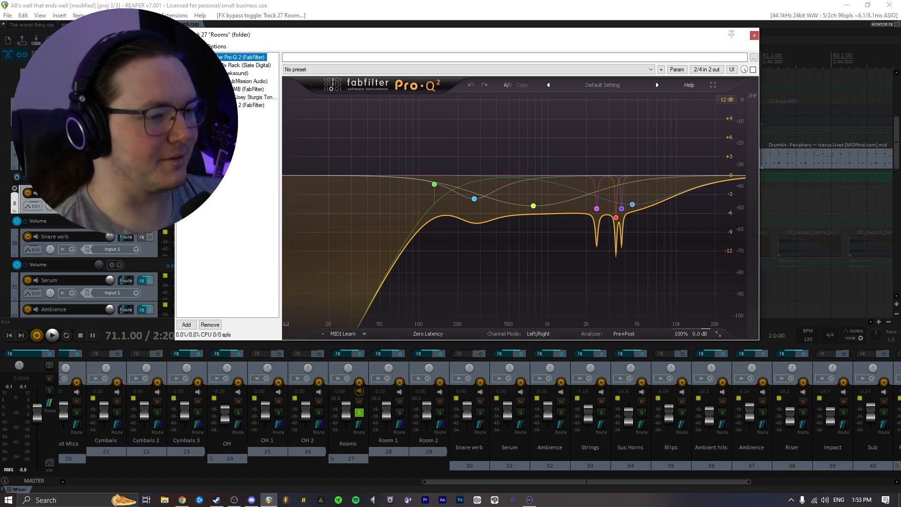
key("space")
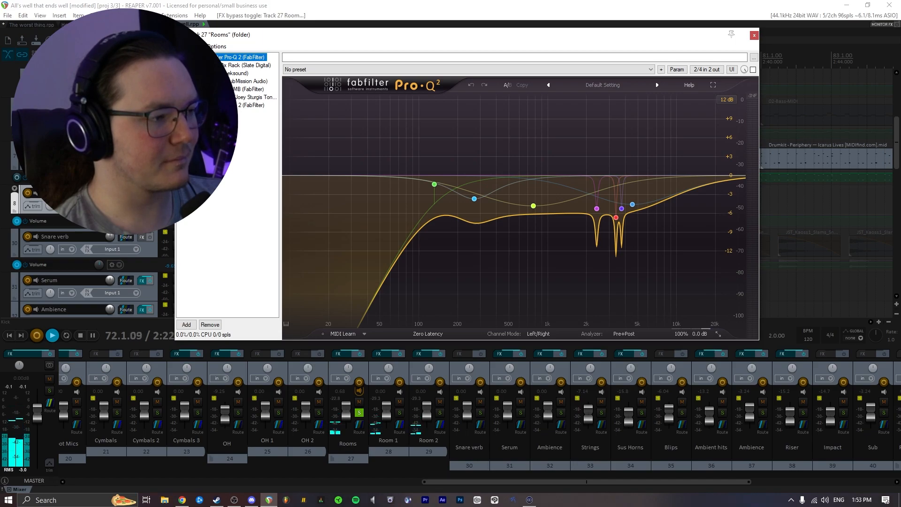
left_click(752, 70)
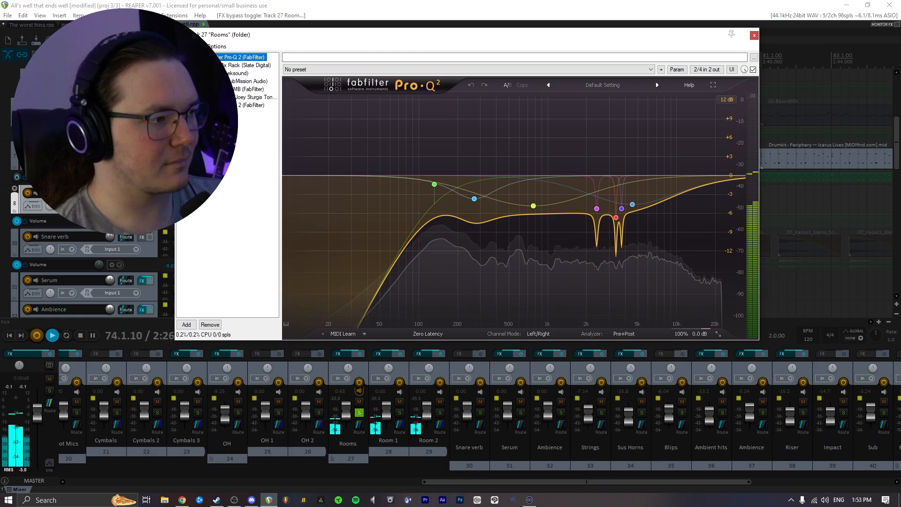
left_click(753, 69)
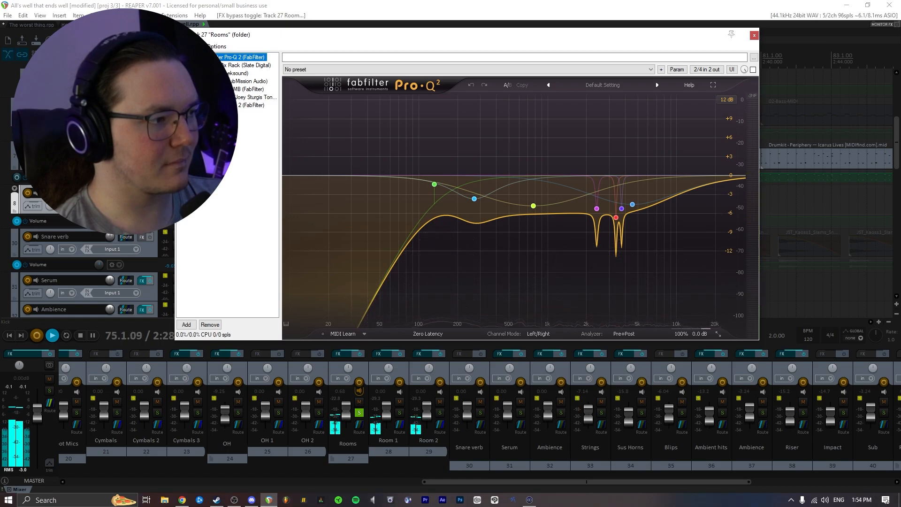
left_click(753, 70)
key("space")
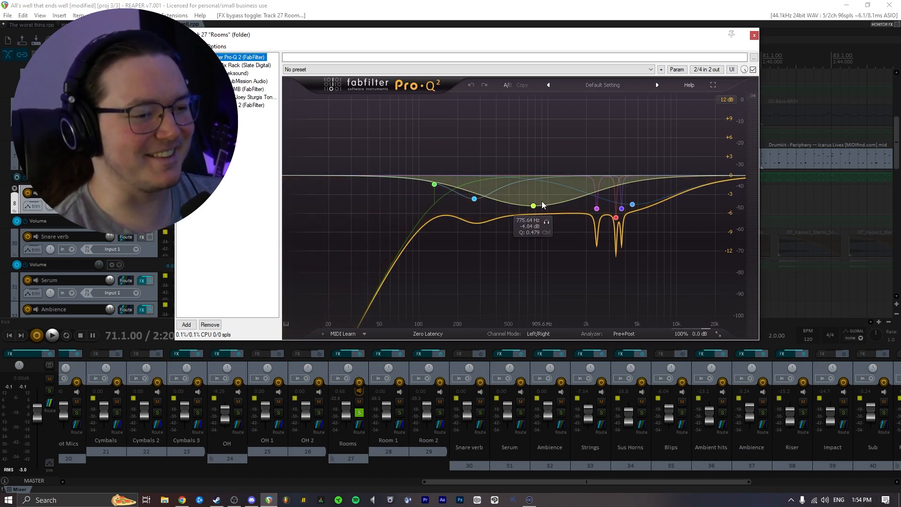
- Select the Virtual Mix Rack in the Rooms FX chain to inspect its FG-Stress compressor while playing back
left_click(241, 65)
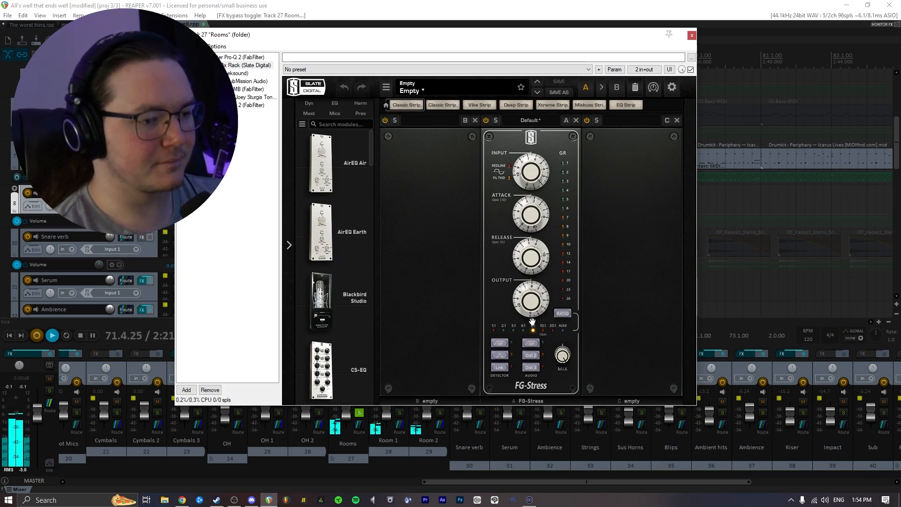
key("space")
left_click(207, 345)
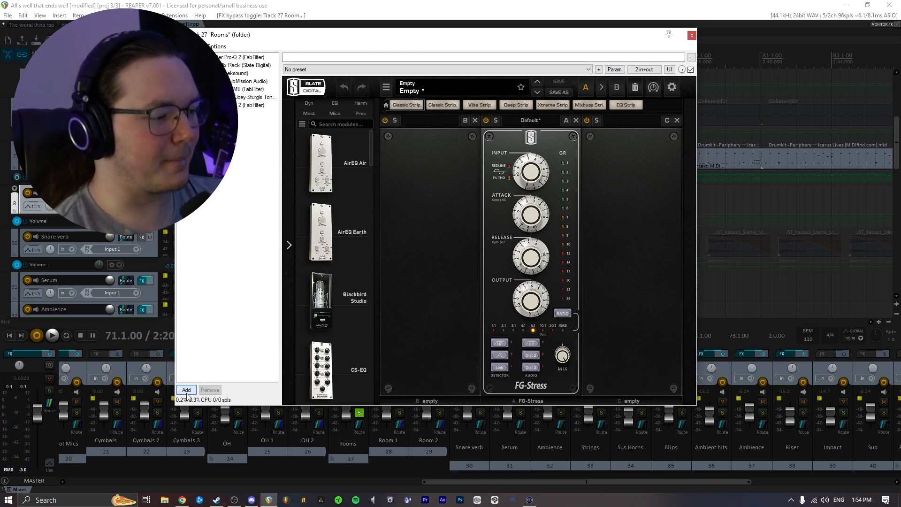
- Add FabFilter Pro-MB to the end of the Rooms folder's FX chain, searching plugins for "pro"
left_click(186, 390)
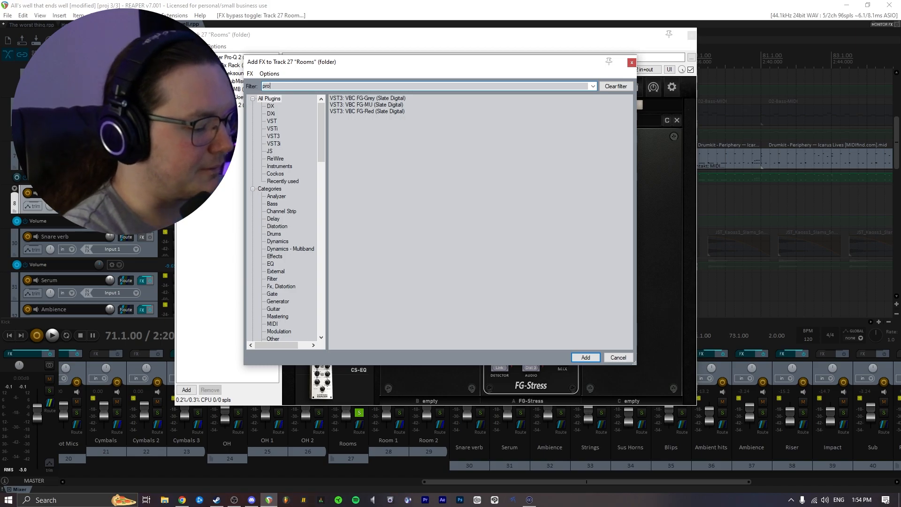
type("pro")
double_click(371, 151)
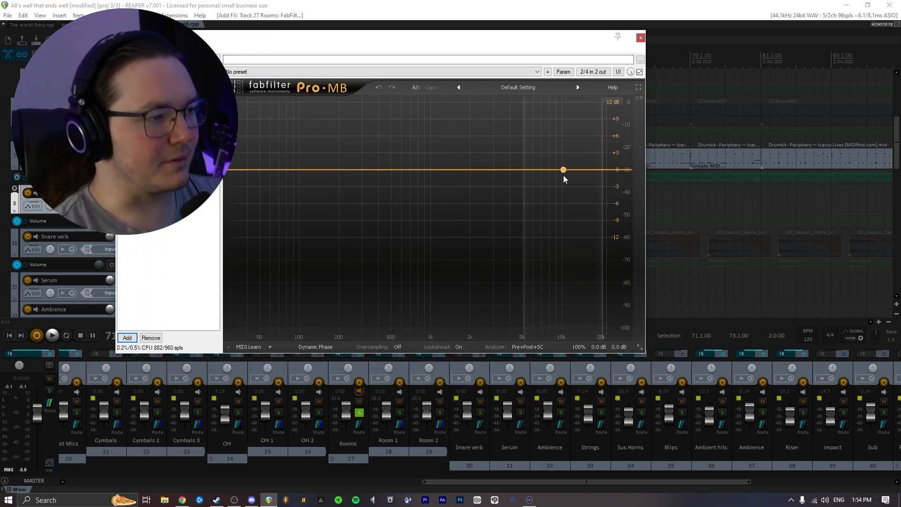
- Create a Pro-MB band, set its low crossover to about 2400 Hz, and switch it to Expand mode
left_click(581, 173)
left_click_drag(545, 156, 480, 155)
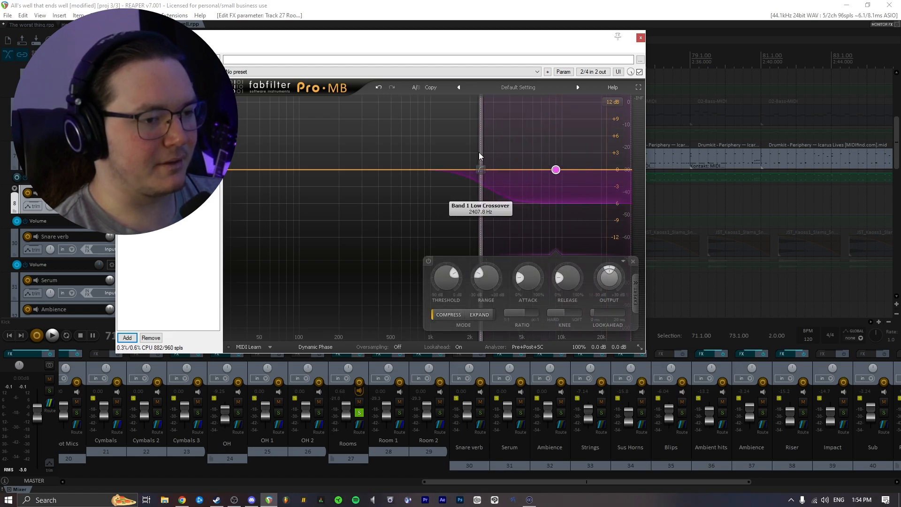
left_click(481, 315)
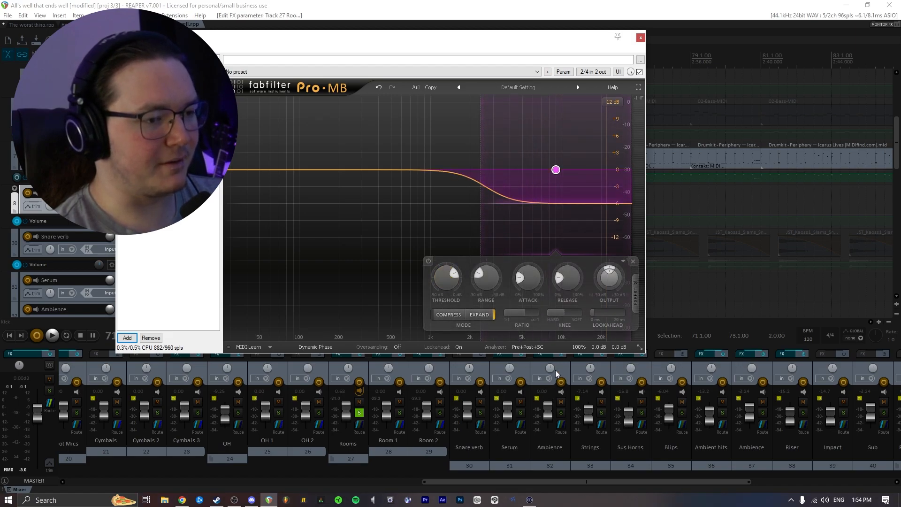
- Audition the new Pro-MB band during playback, toggling the plugin's bypass off and on
key("space")
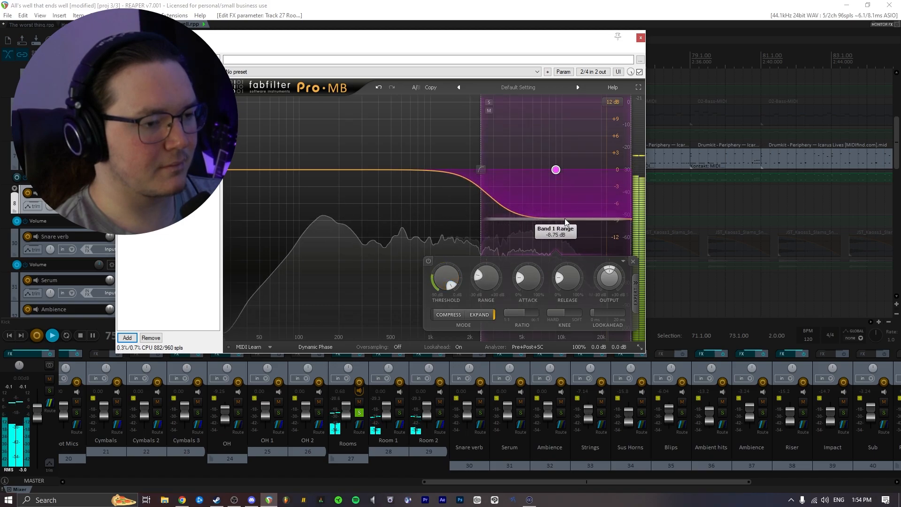
key("space")
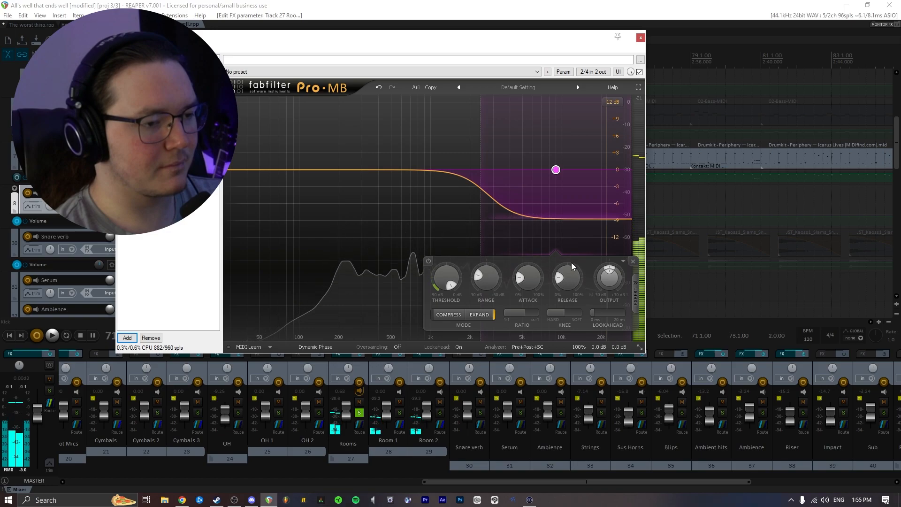
key("space")
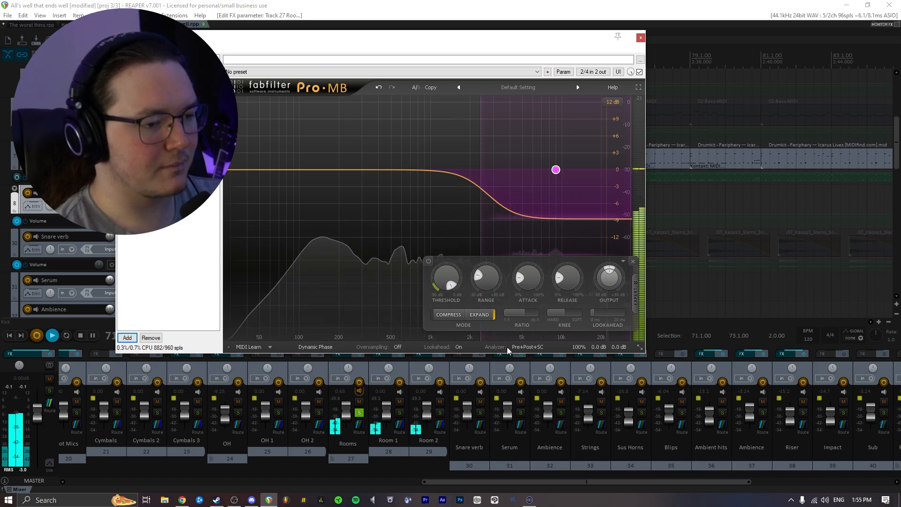
left_click(121, 66)
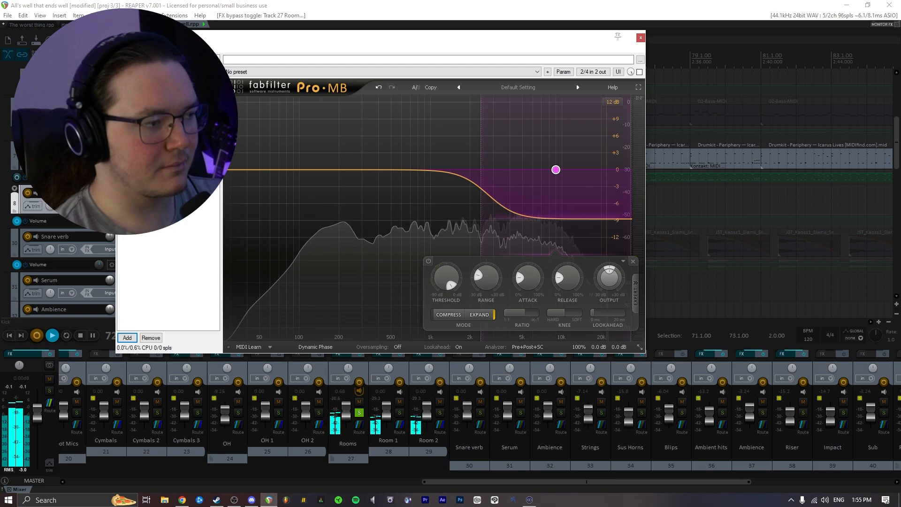
left_click(121, 67)
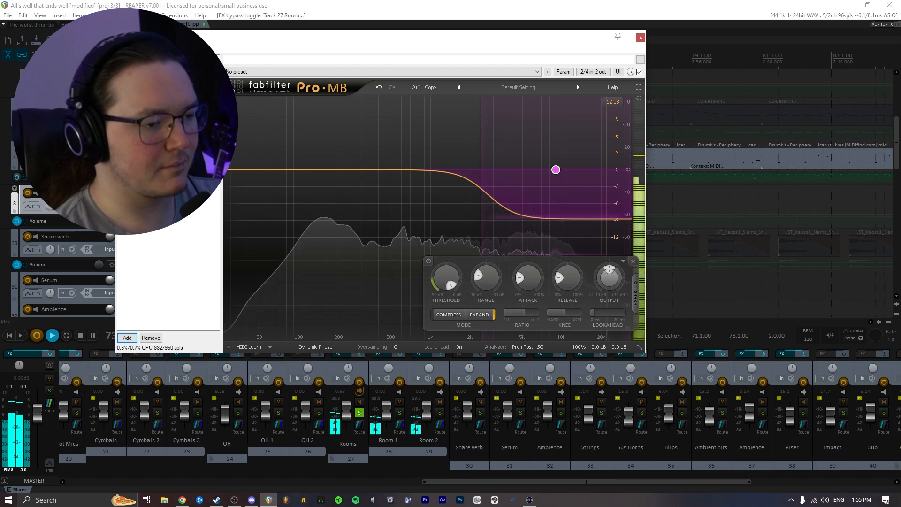
key("space")
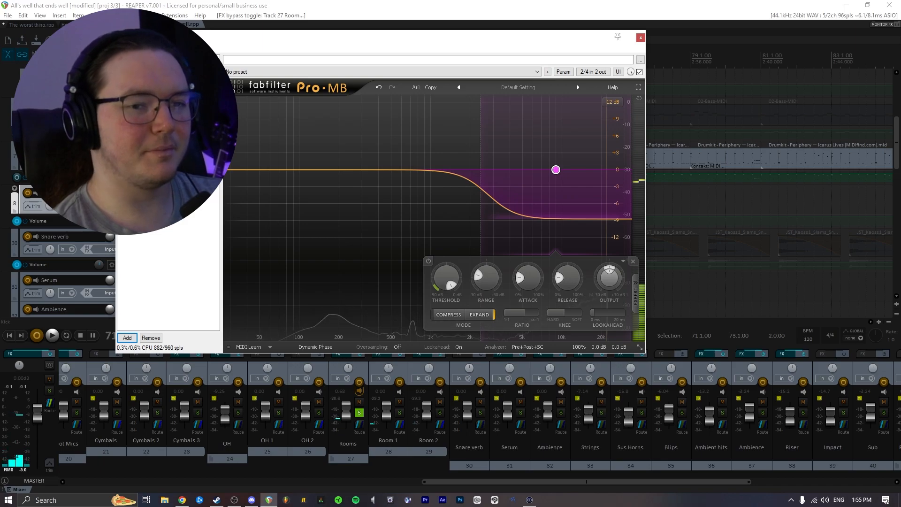
- Open the Flatline 2 limiter in the Rooms chain, browse its preset menu, and toggle its bypass while listening
left_click_drag(346, 43, 428, 55)
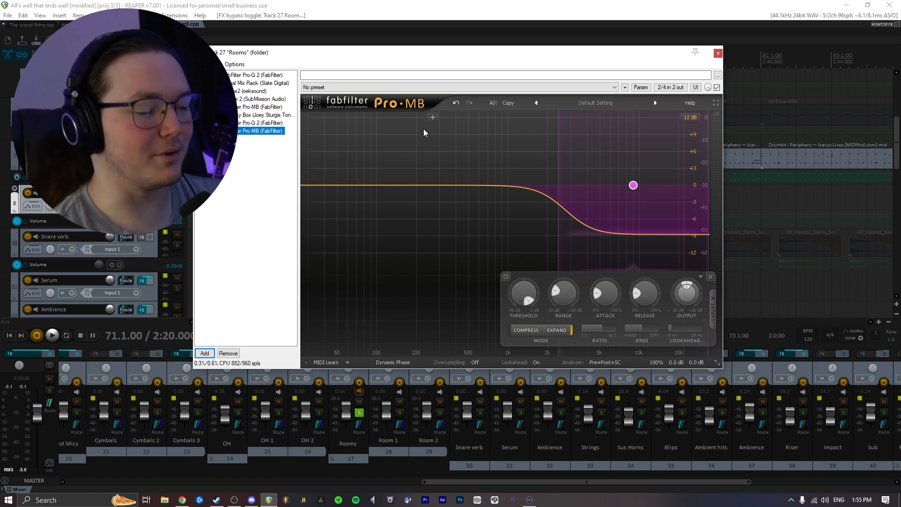
left_click(253, 90)
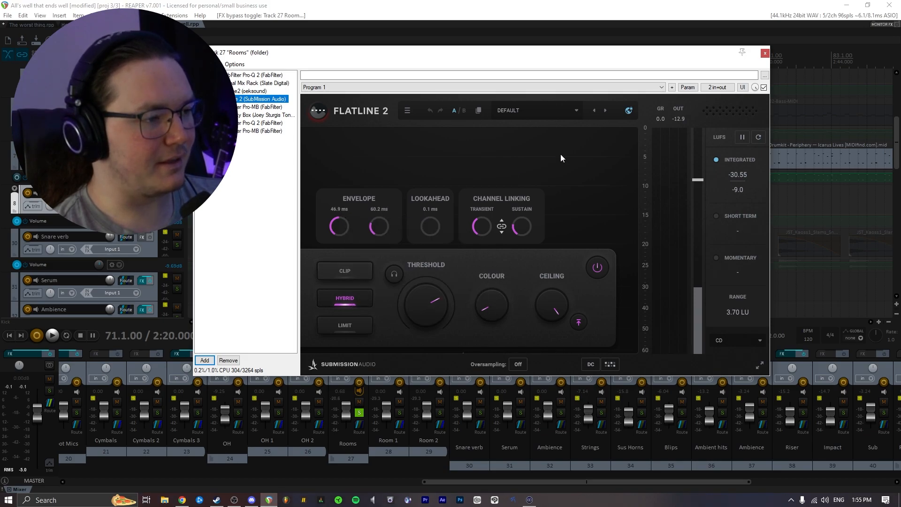
left_click(550, 111)
mouse_move(565, 134)
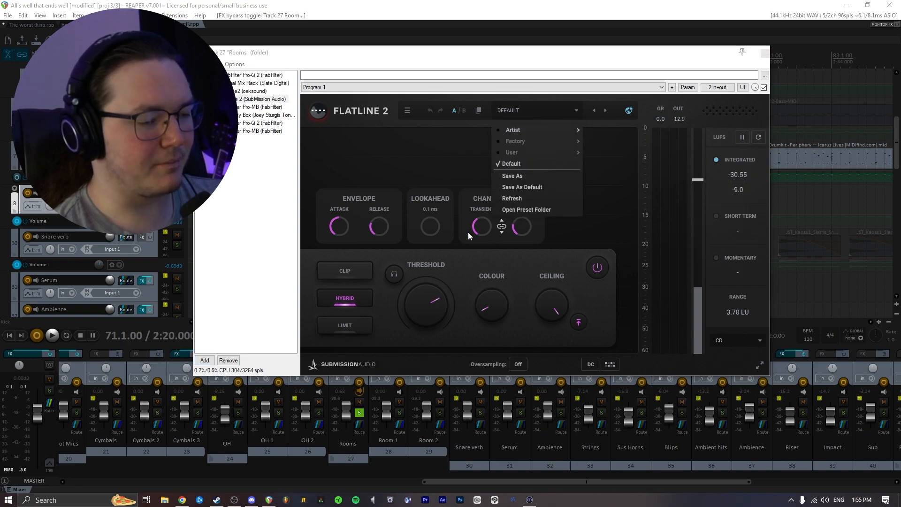
left_click(483, 277)
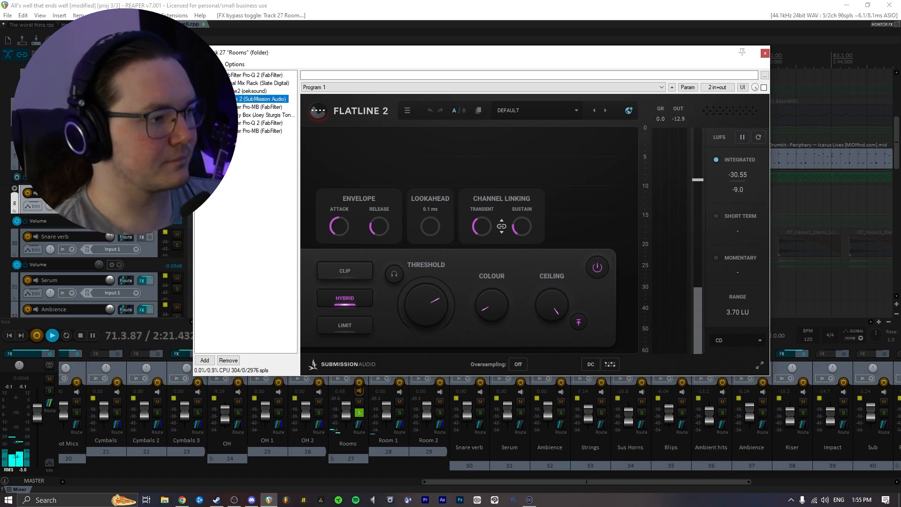
left_click(198, 99)
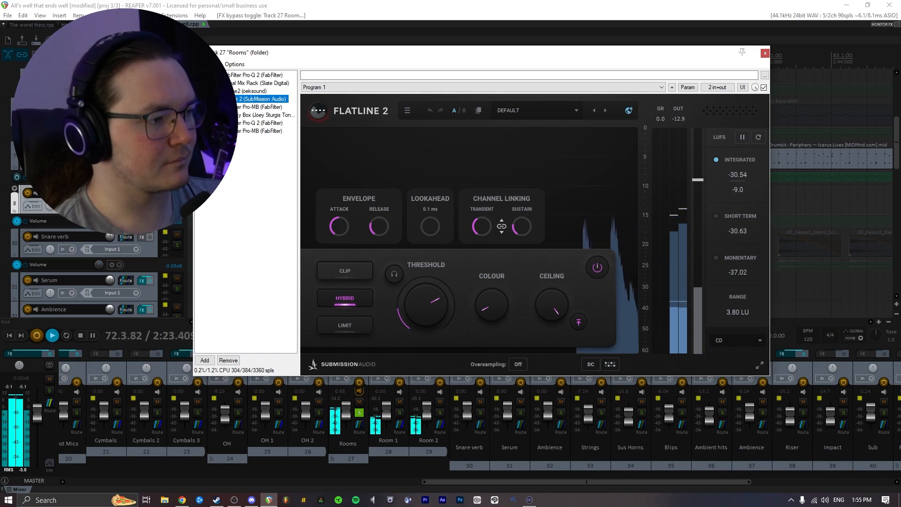
- Move the new Pro-MB to the top of the chain and back to the end, then stop playback
left_click_drag(235, 131, 240, 80)
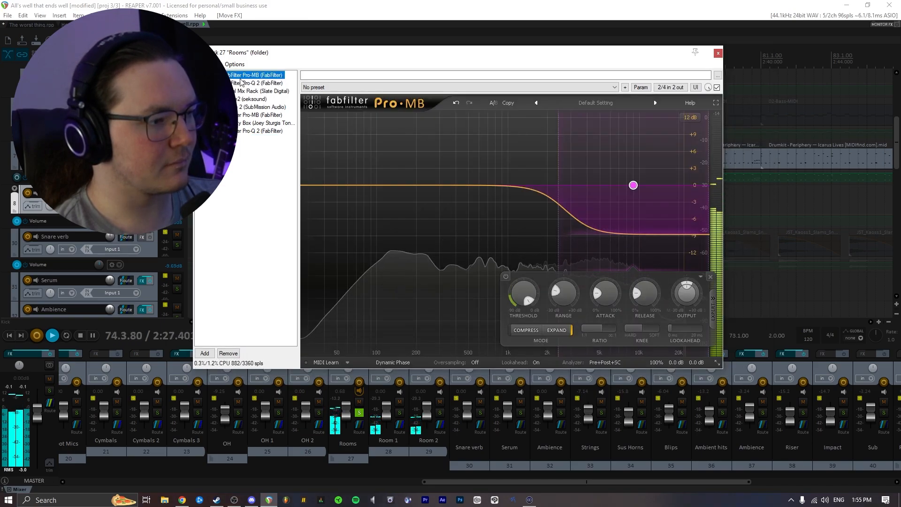
left_click_drag(239, 76, 247, 150)
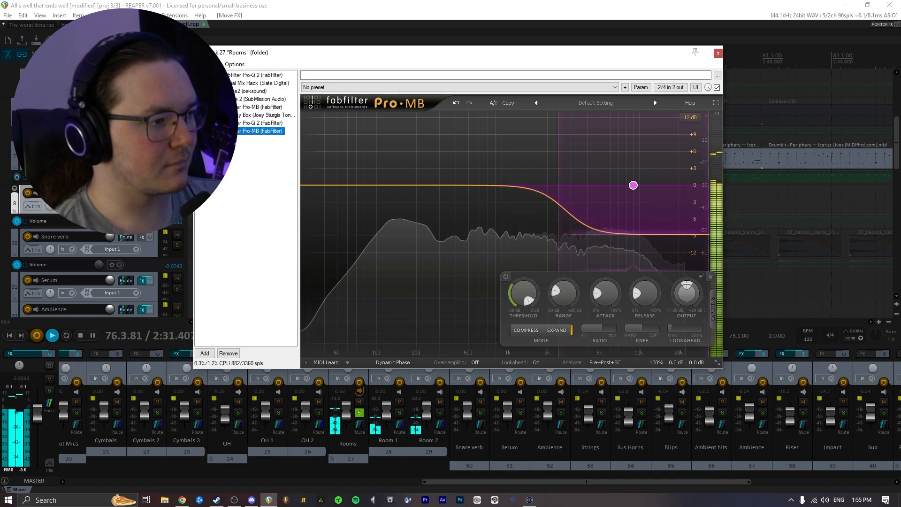
key("space")
- Audition the earlier Pro-MB in the Rooms chain, soloing its band and toggling its bypass during playback
left_click(231, 107)
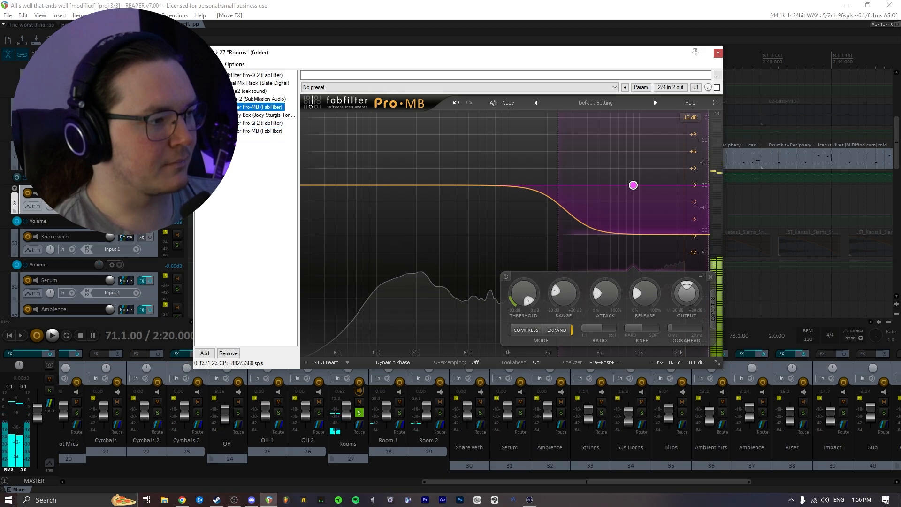
left_click(199, 107)
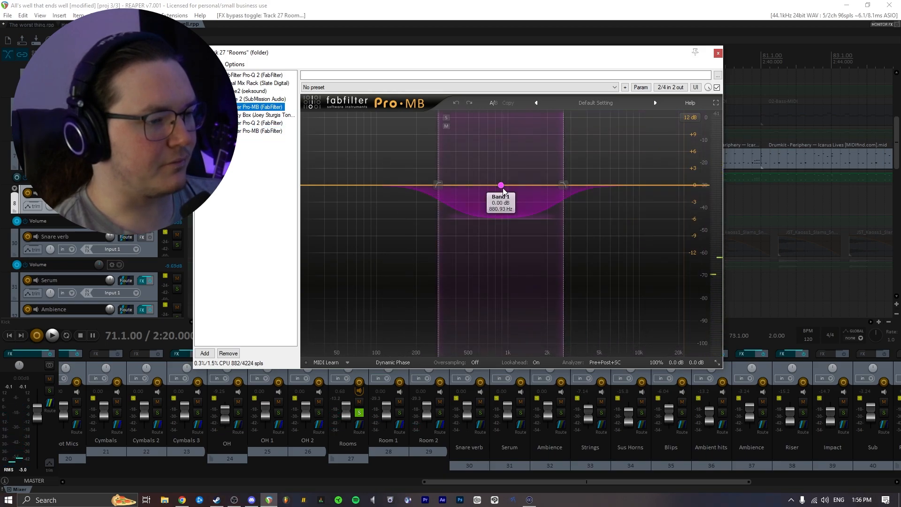
key("space")
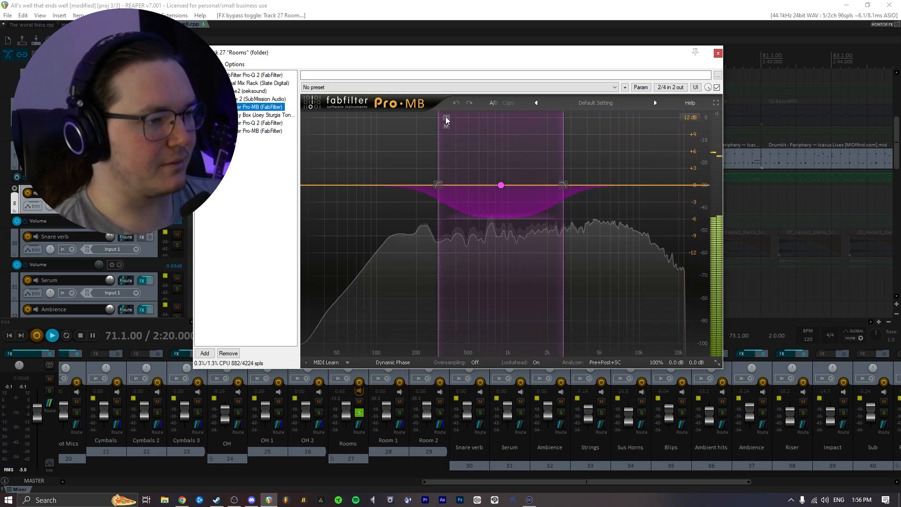
left_click(446, 118)
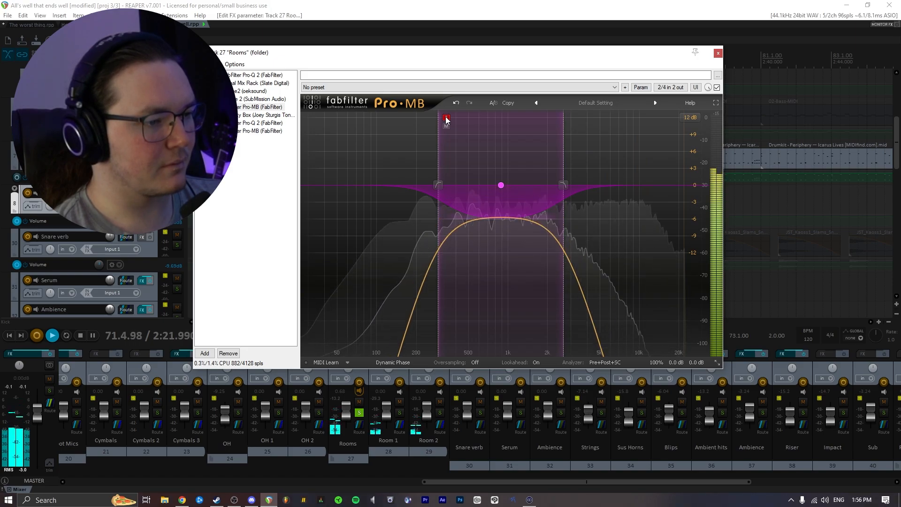
left_click(446, 119)
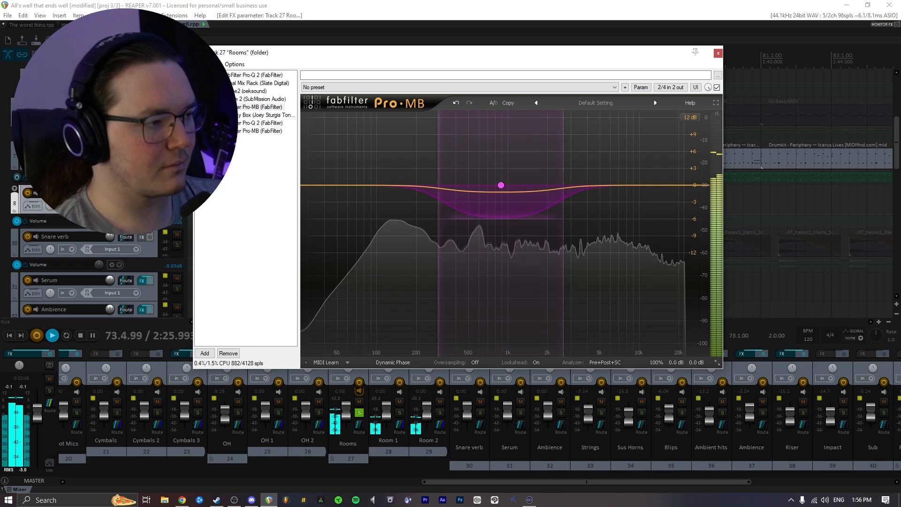
left_click(199, 107)
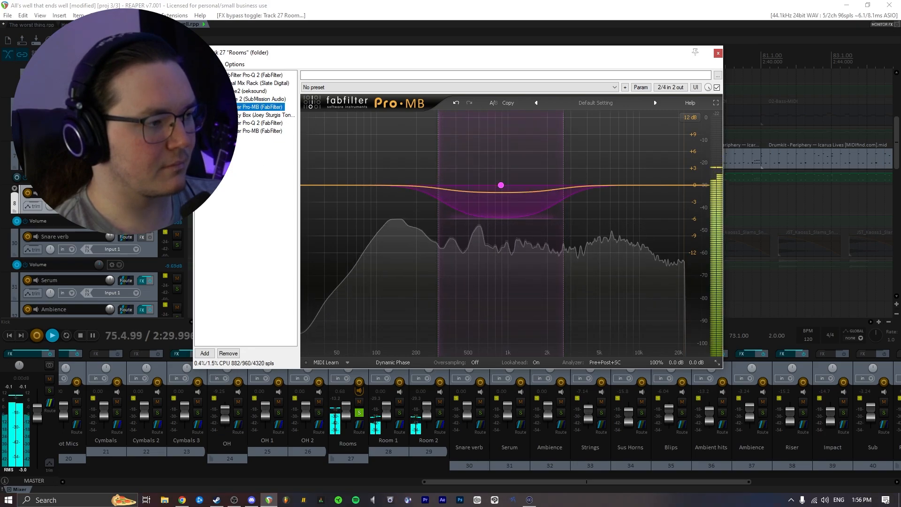
left_click(199, 107)
left_click(199, 107)
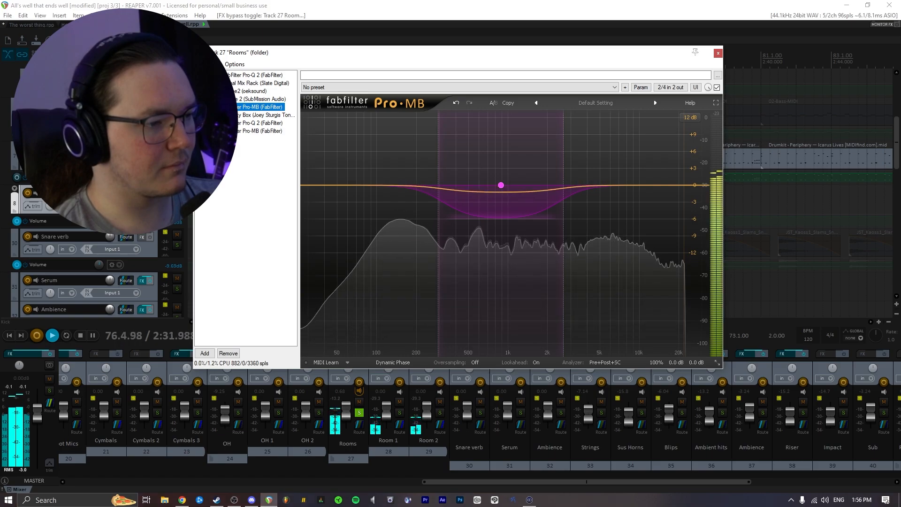
key("space")
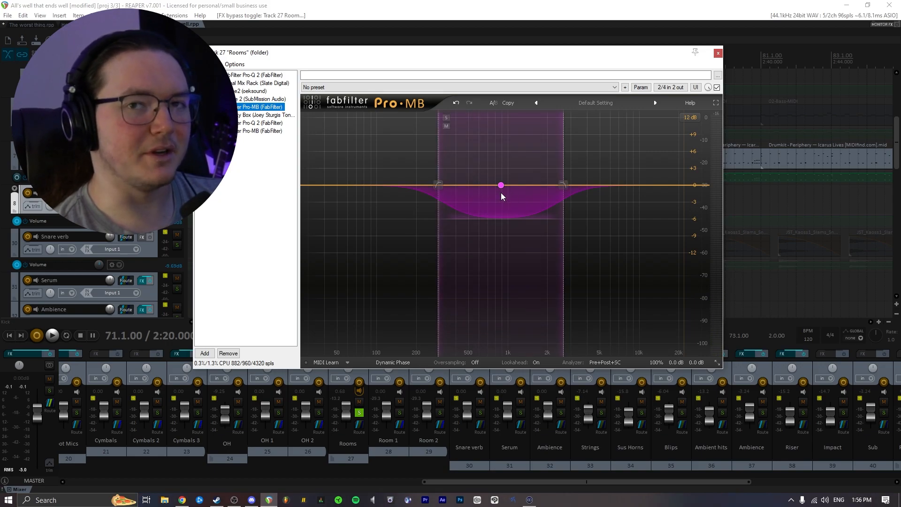
- View the second Pro-Q 2 in the Rooms chain during playback, then close the FX window
left_click(233, 115)
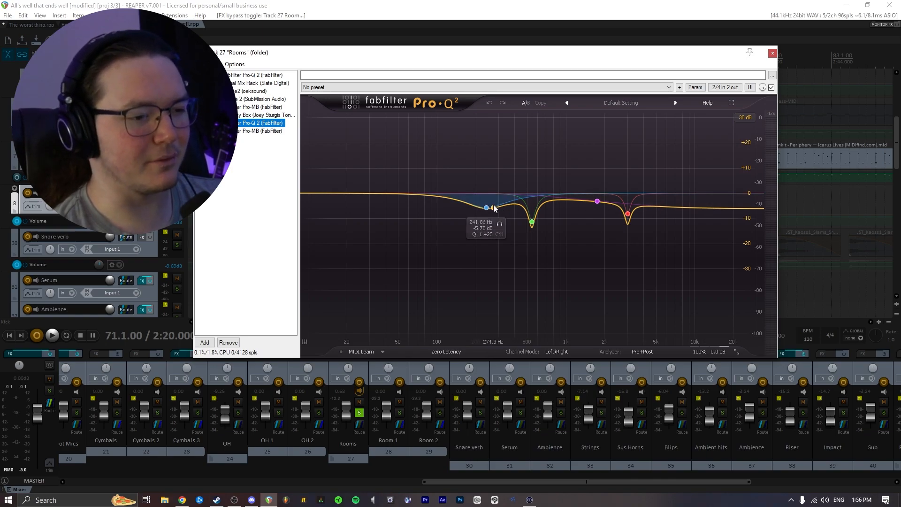
key("space")
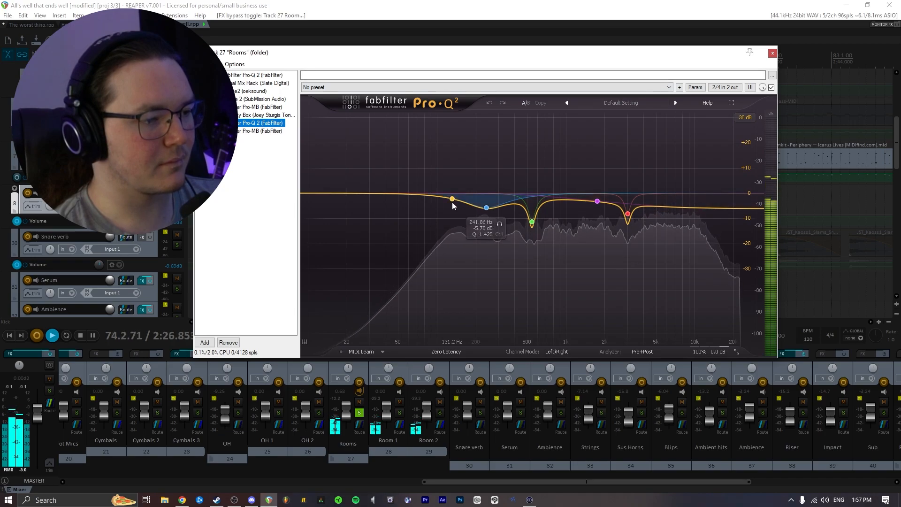
left_click(772, 53)
- Unsolo the Rooms folder, select the Room 2 track, and clear the time selection
left_click(359, 413)
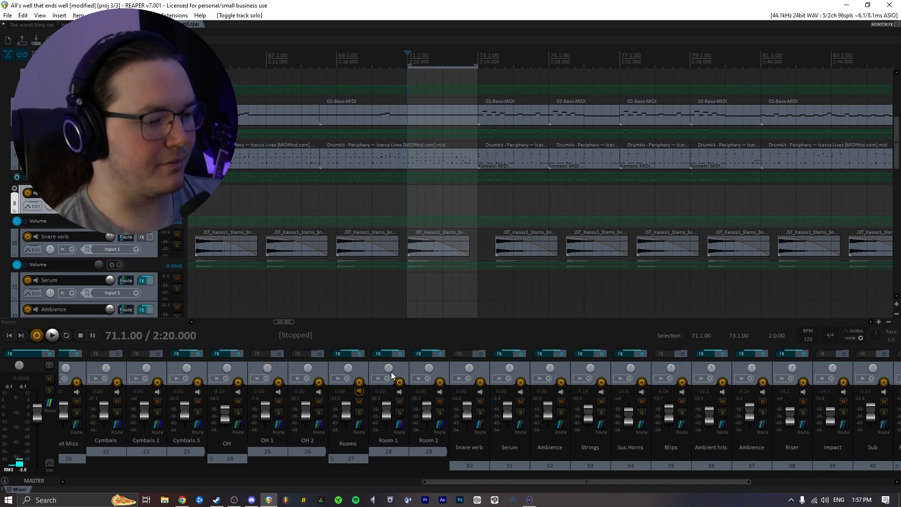
left_click(419, 364)
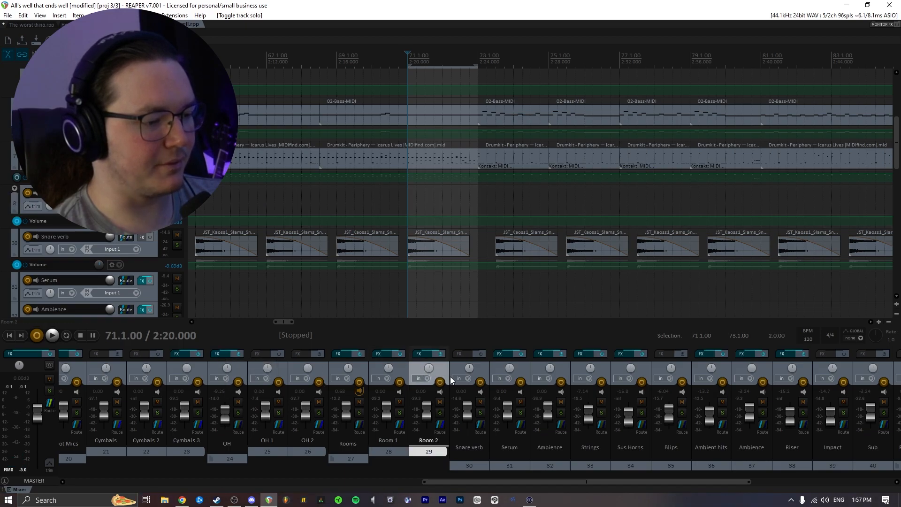
key("Escape")
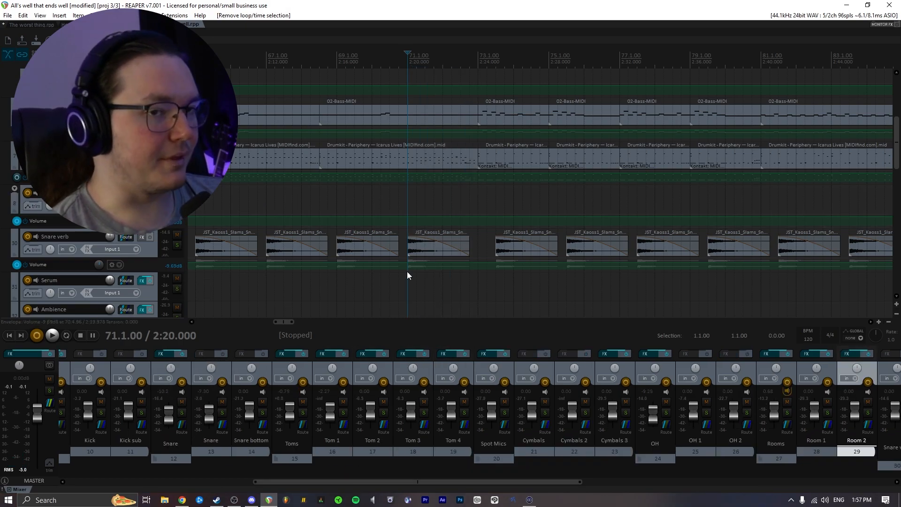
- Start playback of the full mix from an earlier point in the song, around bar 43
scroll(435, 207, "down", 2)
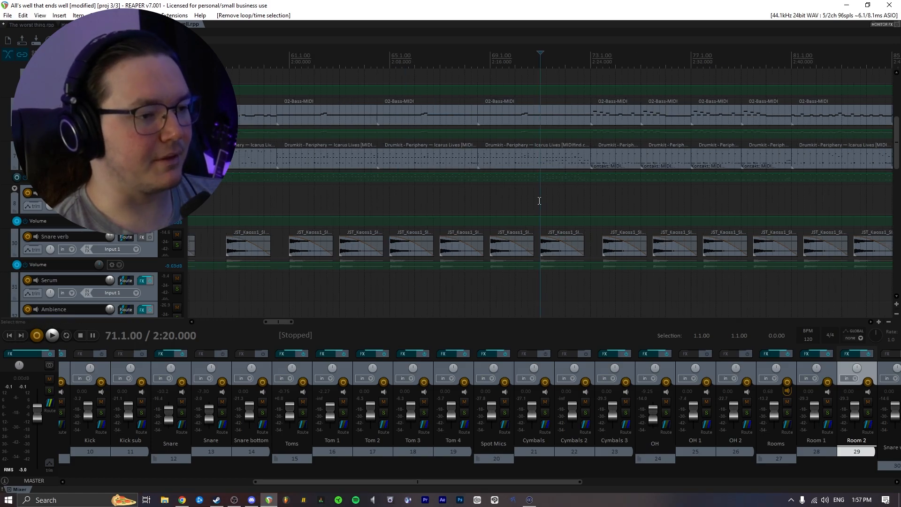
scroll(426, 199, "down", 1)
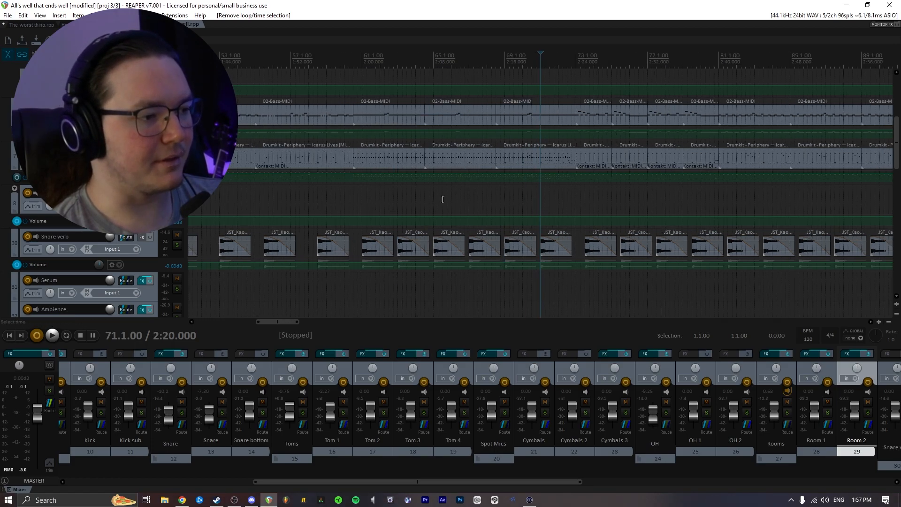
scroll(577, 201, "down", 3)
key("space")
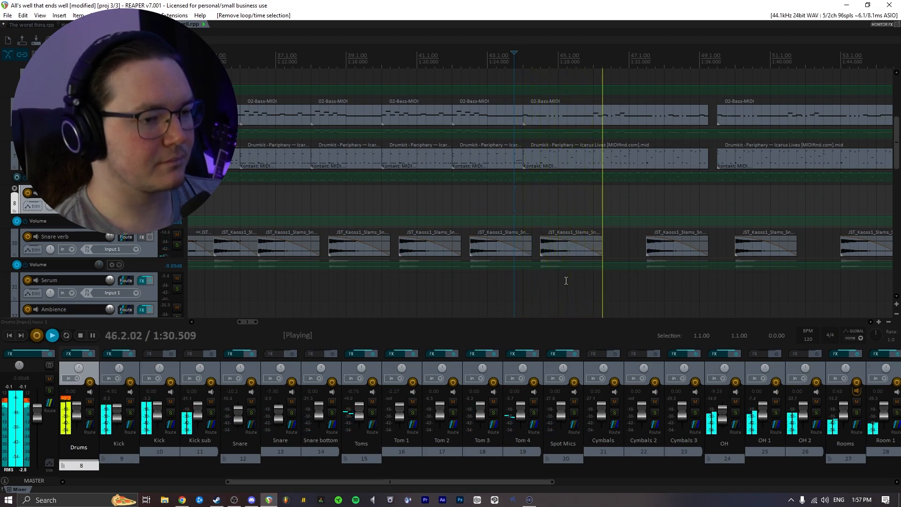
- Stop playback and set a time selection from about bar 43.4 to bar 60.3
key("space")
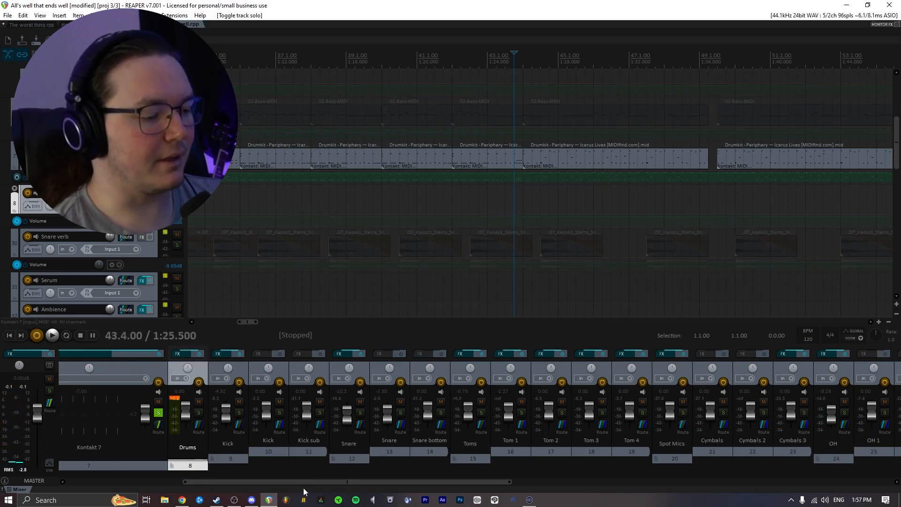
left_click_drag(308, 483, 483, 482)
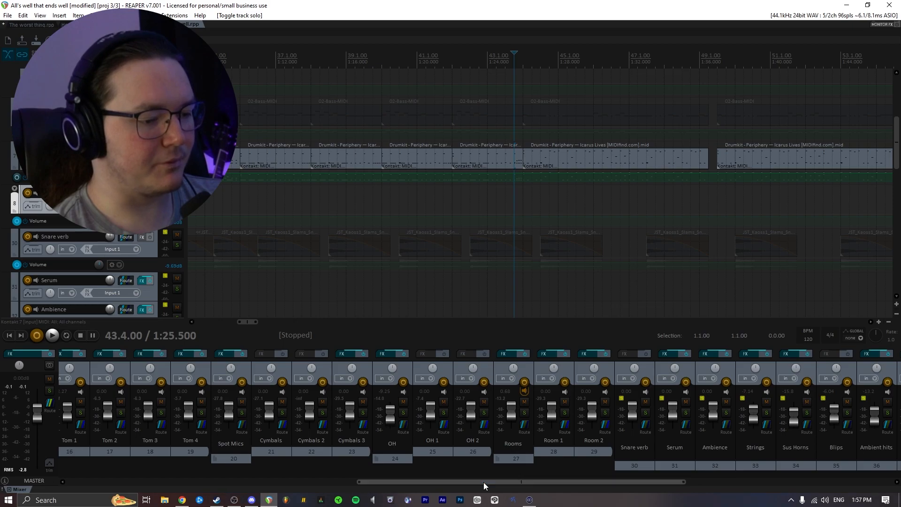
left_click(522, 393)
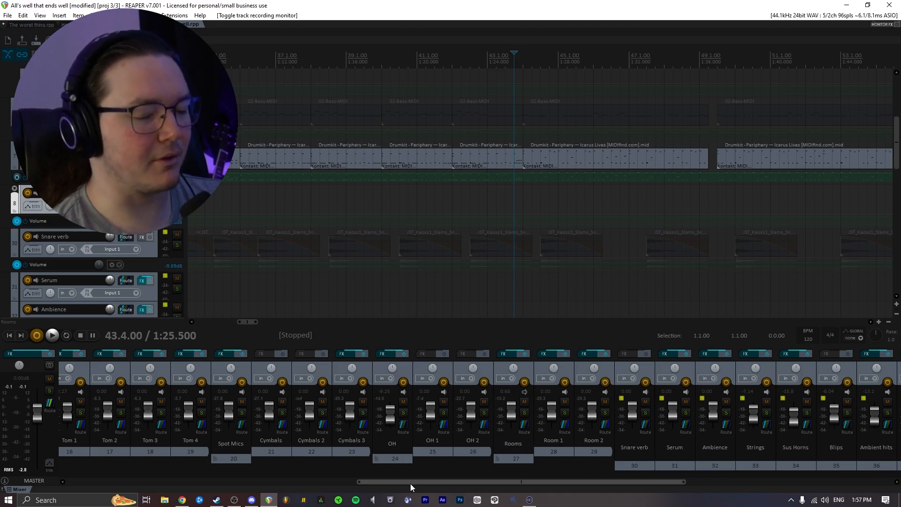
left_click_drag(410, 484, 254, 483)
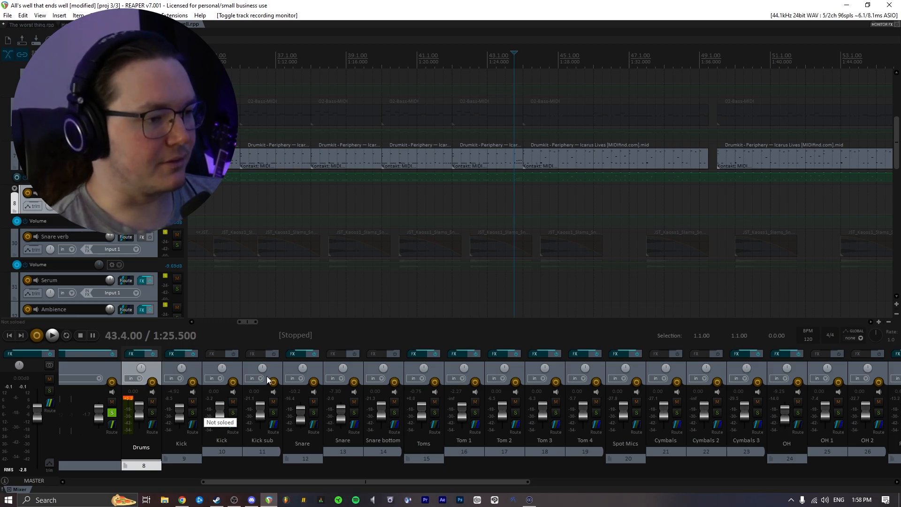
left_click_drag(517, 199, 578, 198)
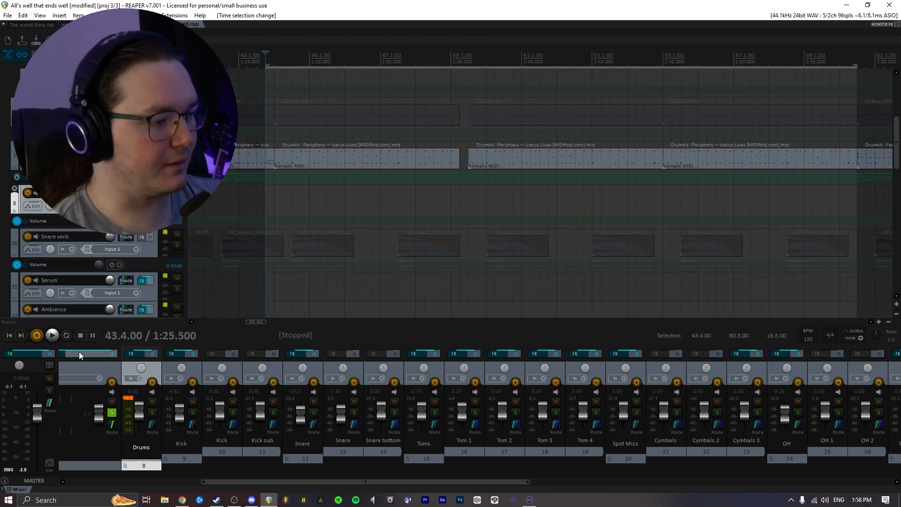
- Play the selection while progressively soloing the Kick, Snare, Toms, Spot Mics and Rooms tracks
left_click(191, 413)
key("space")
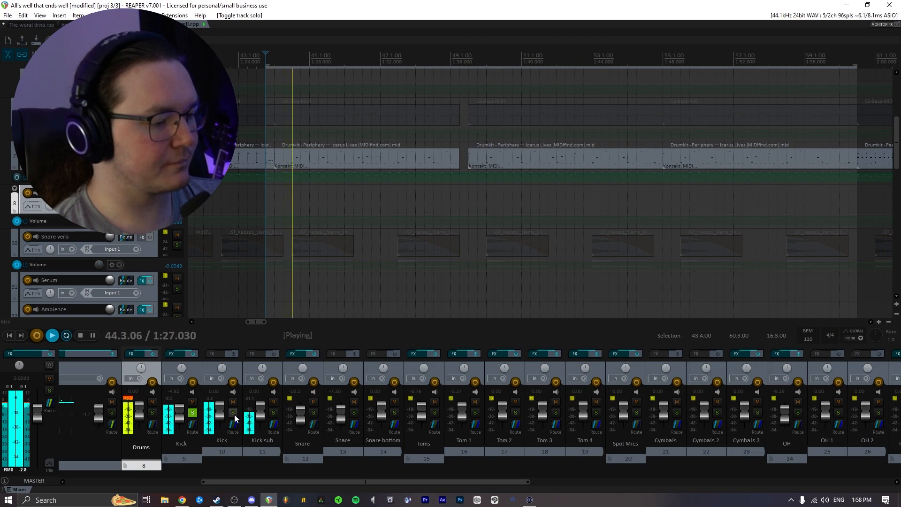
left_click(313, 413)
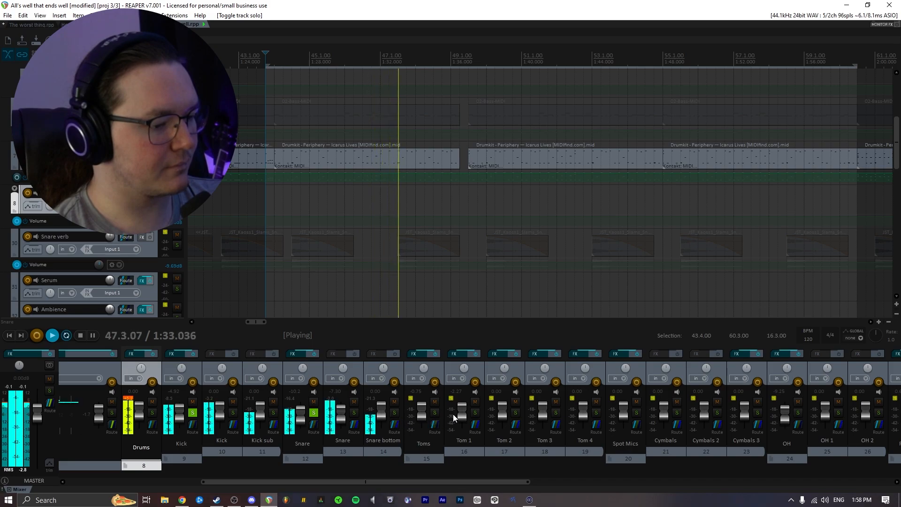
left_click(434, 413)
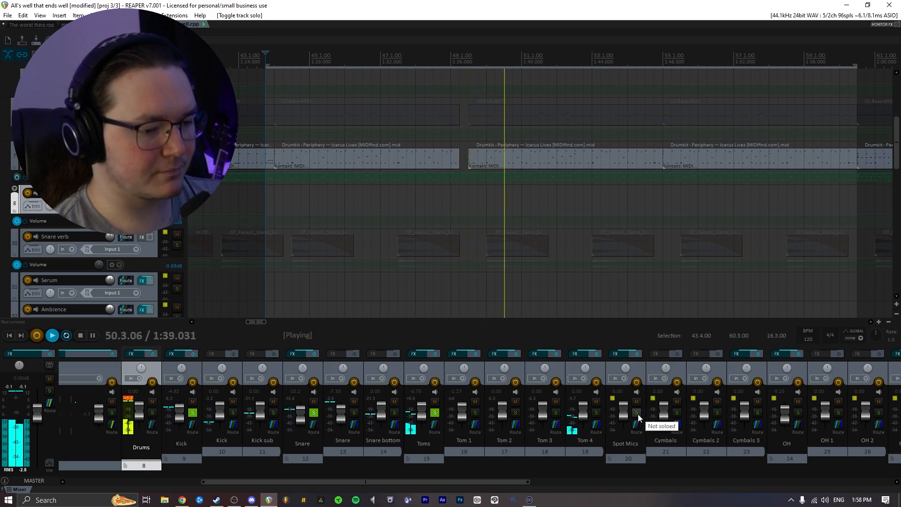
left_click_drag(441, 481, 521, 482)
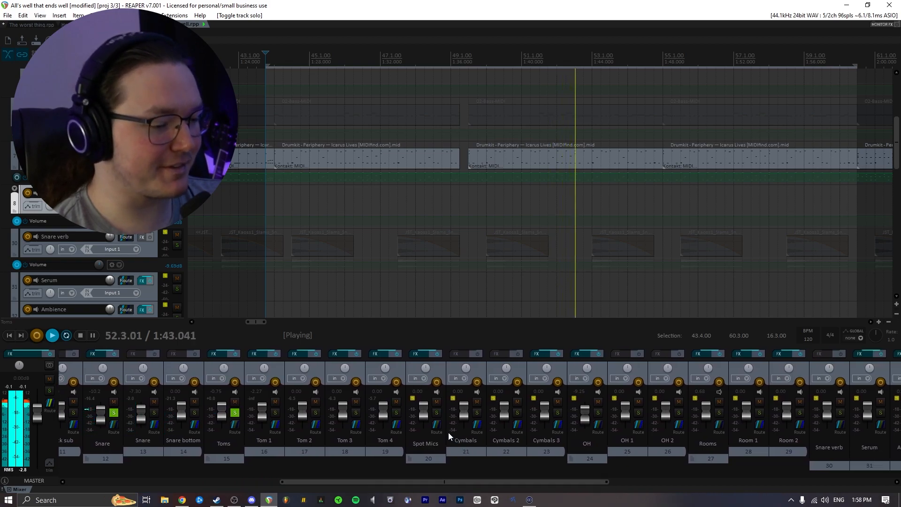
left_click(437, 413)
left_click_drag(474, 480, 500, 479)
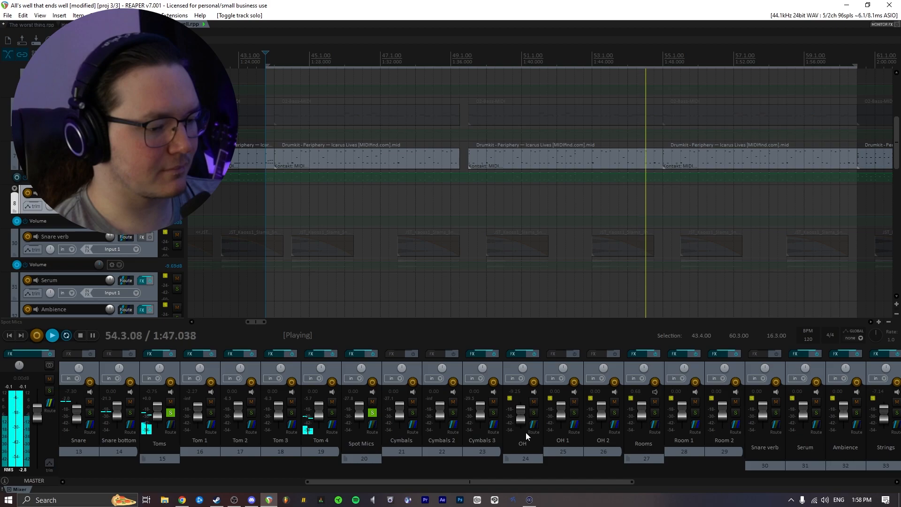
left_click_drag(487, 480, 589, 479)
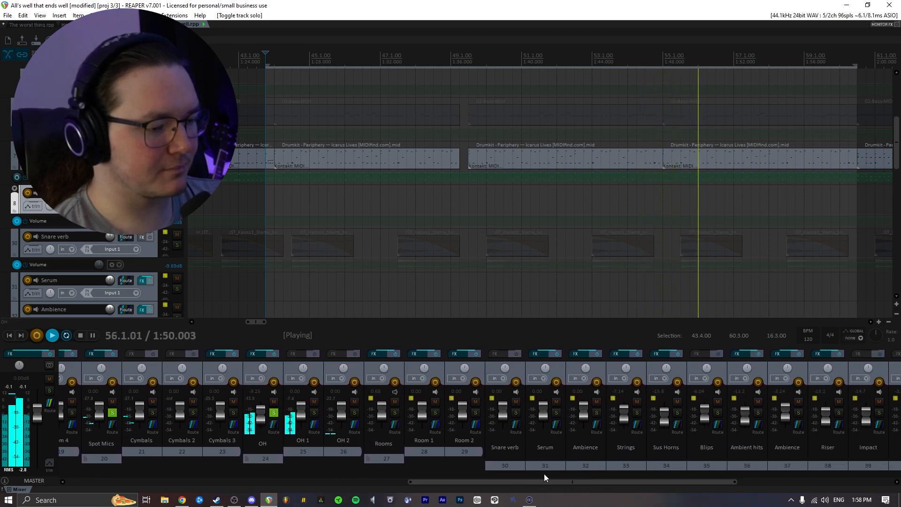
left_click(395, 413)
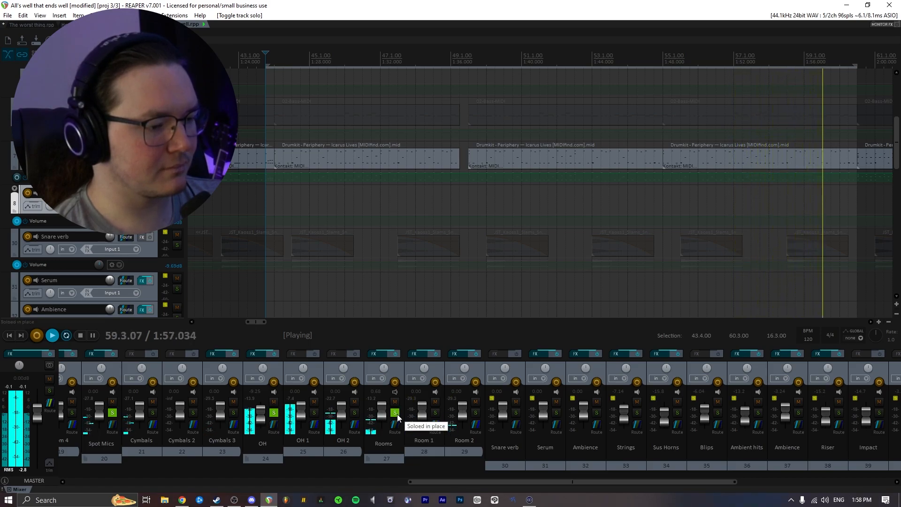
left_click_drag(434, 482, 314, 476)
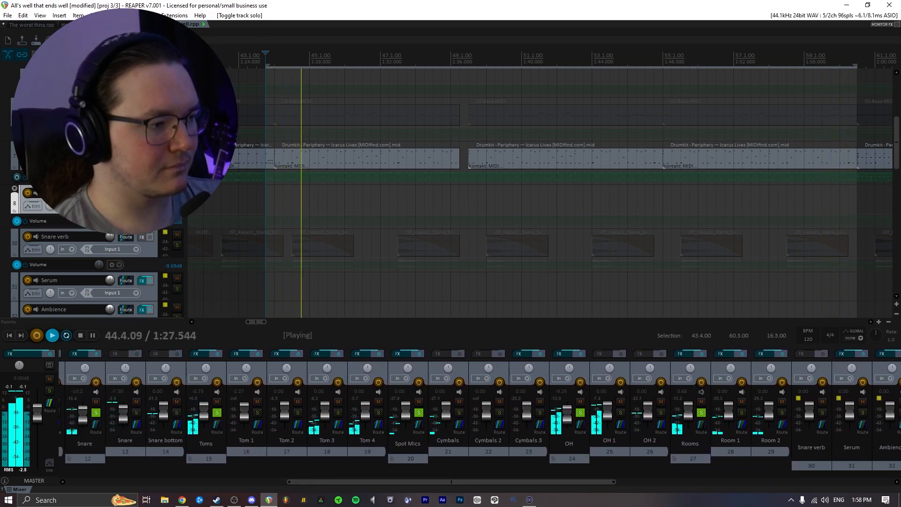
- Unsolo all tracks and stop playback
left_click(214, 412)
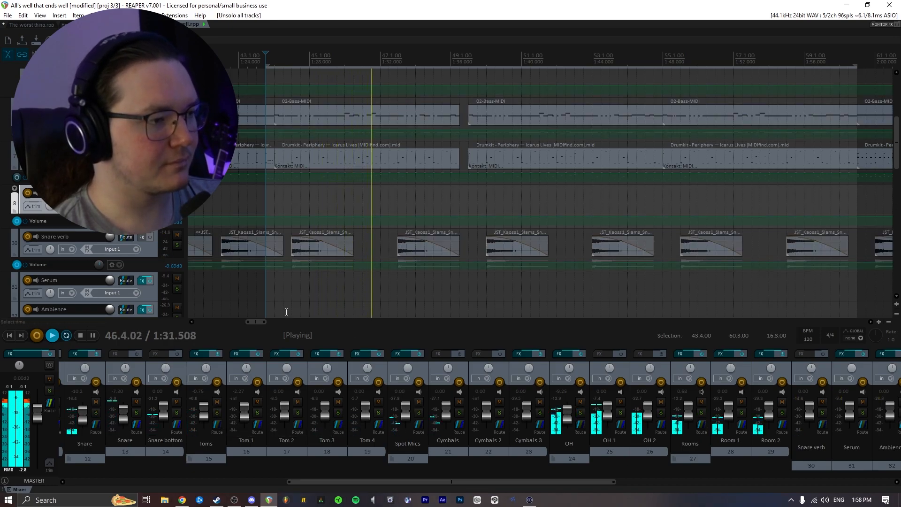
scroll(164, 270, "up", 2)
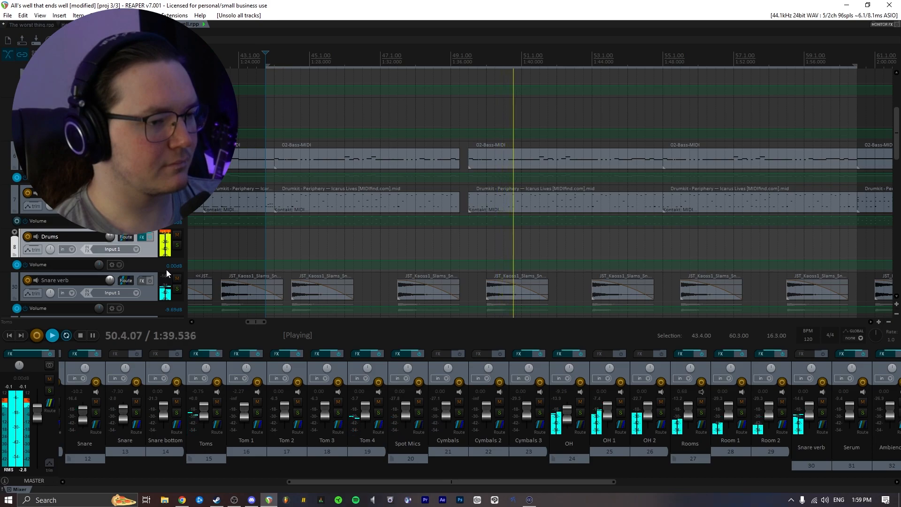
key("space")
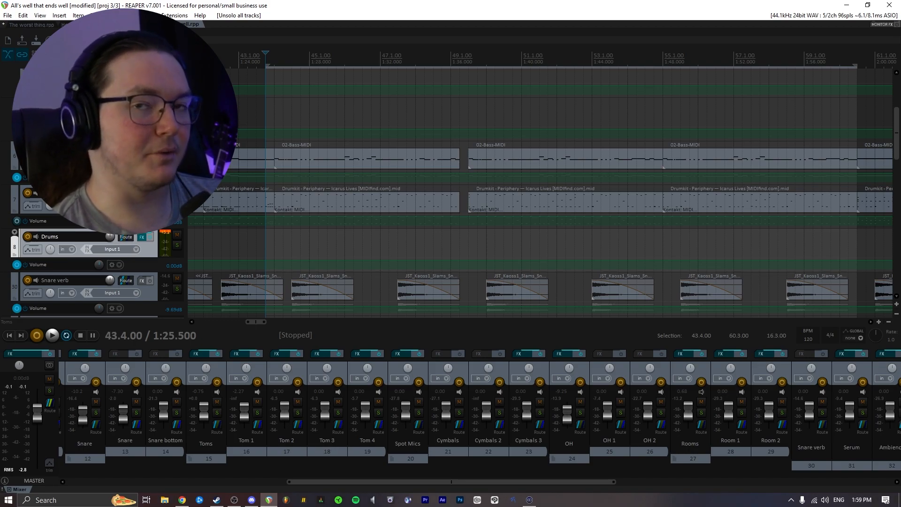
- Open the Bass track's Pro-Q 2, solo the Bass track and briefly audition it
left_click_drag(349, 483, 308, 483)
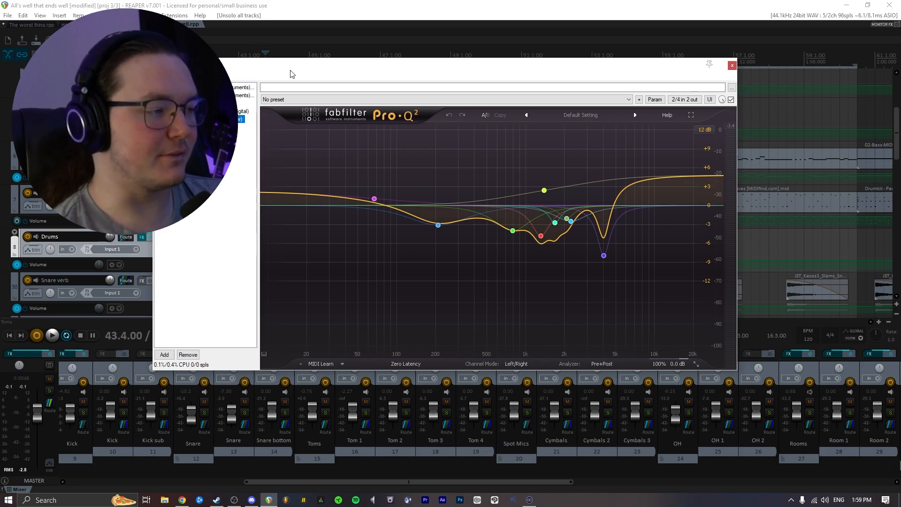
left_click_drag(289, 75, 335, 80)
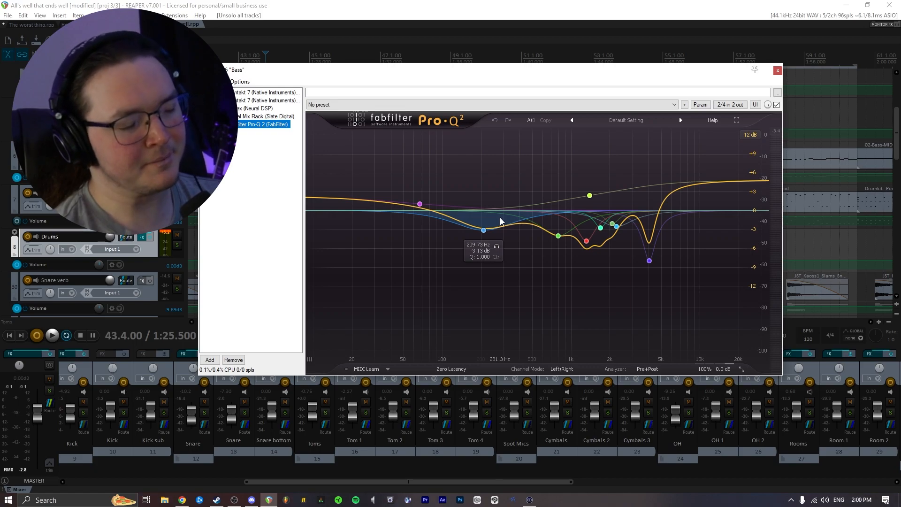
left_click(177, 201)
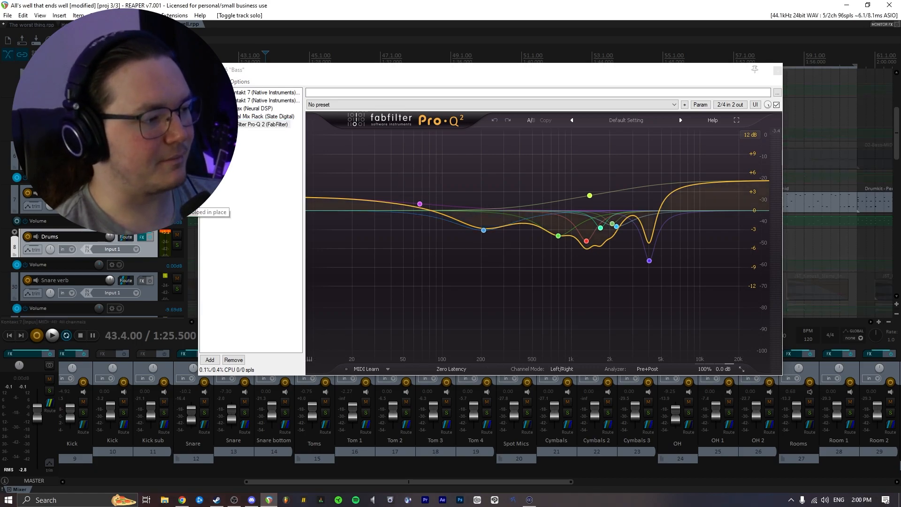
left_click_drag(463, 77, 431, 193)
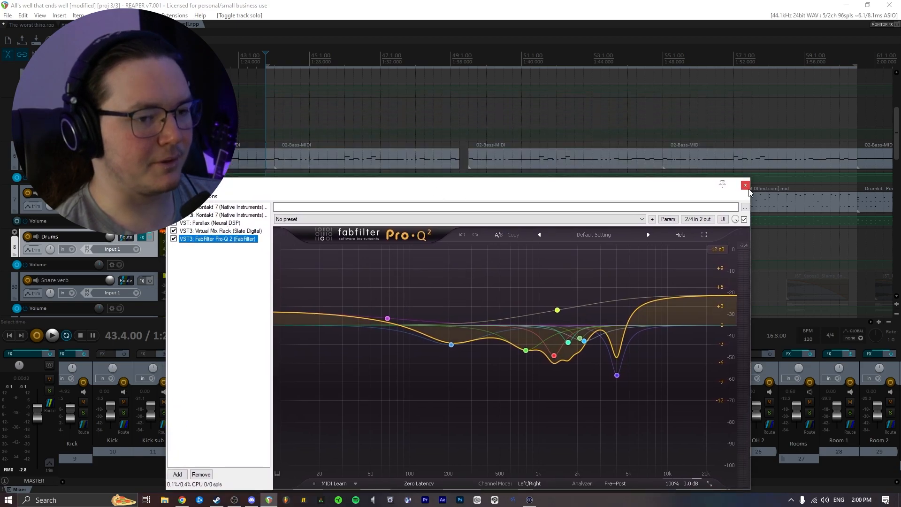
key("space")
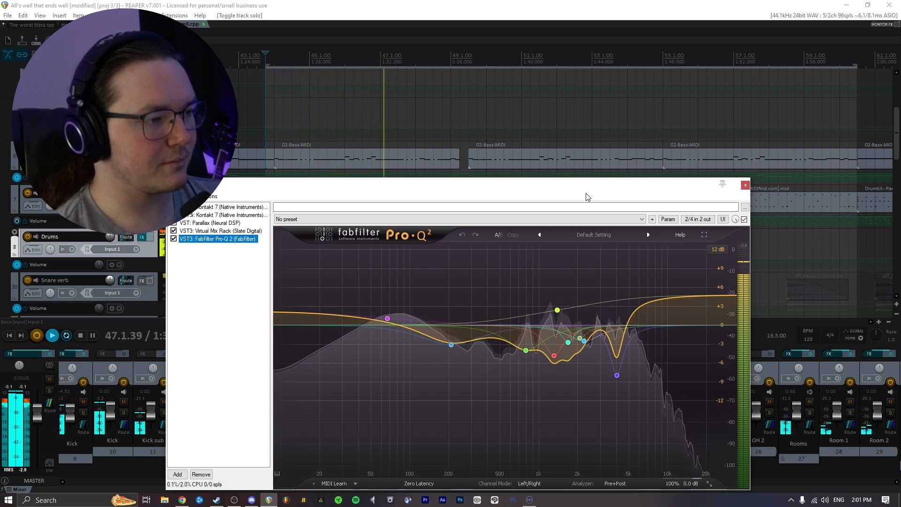
key("space")
left_click_drag(536, 188, 539, 119)
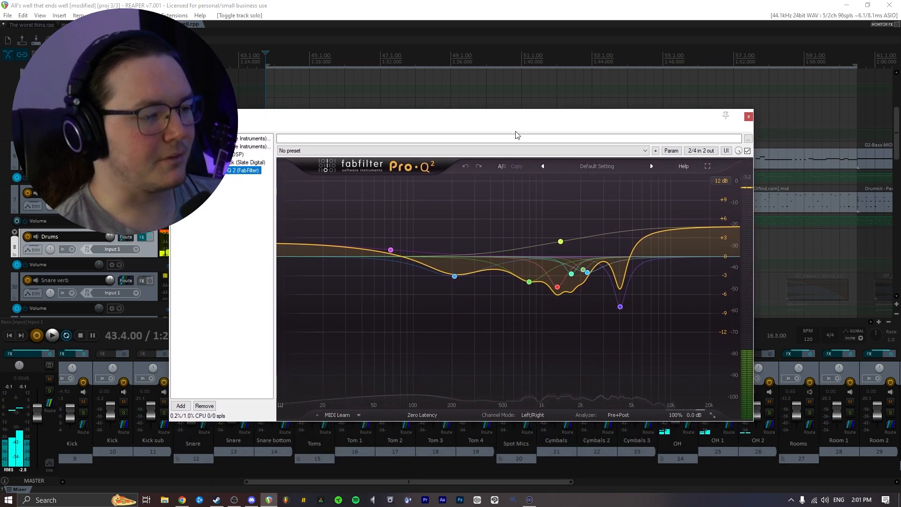
mouse_move(435, 237)
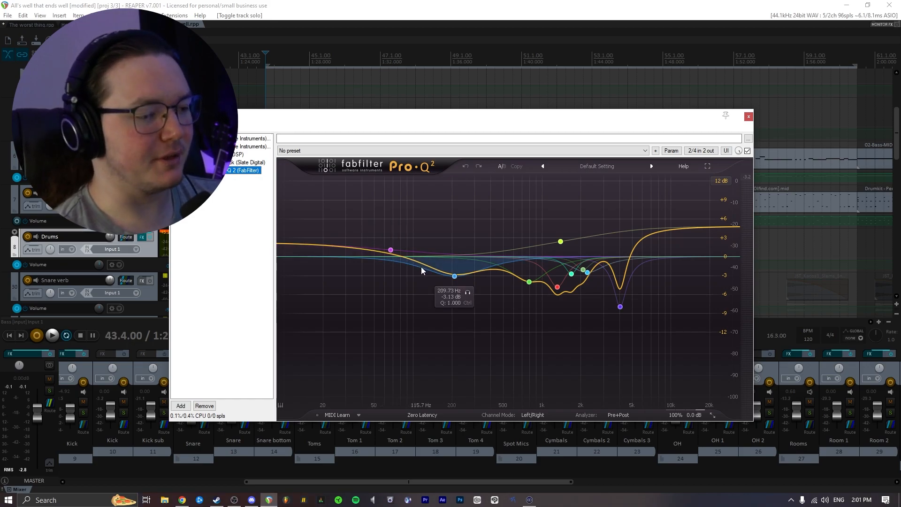
- Search for soothe and add soothe2 to the Bass track's FX chain
left_click(185, 405)
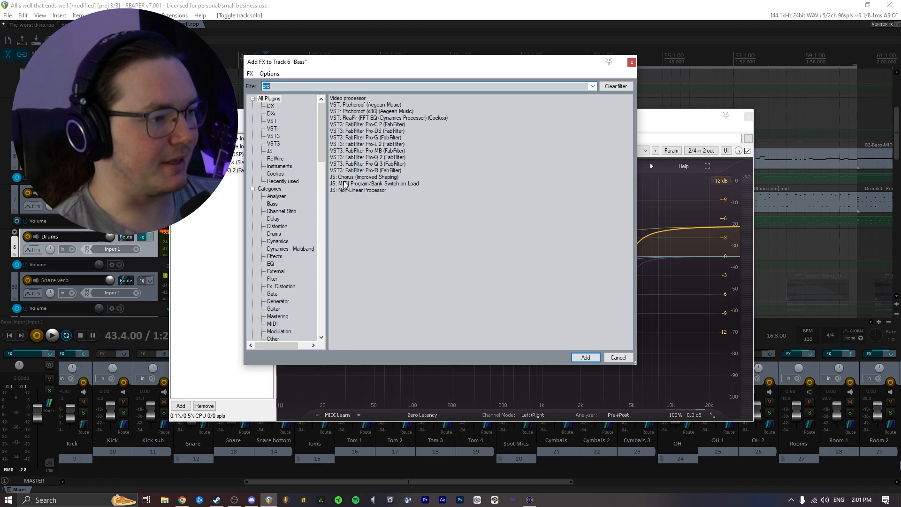
type("soothe")
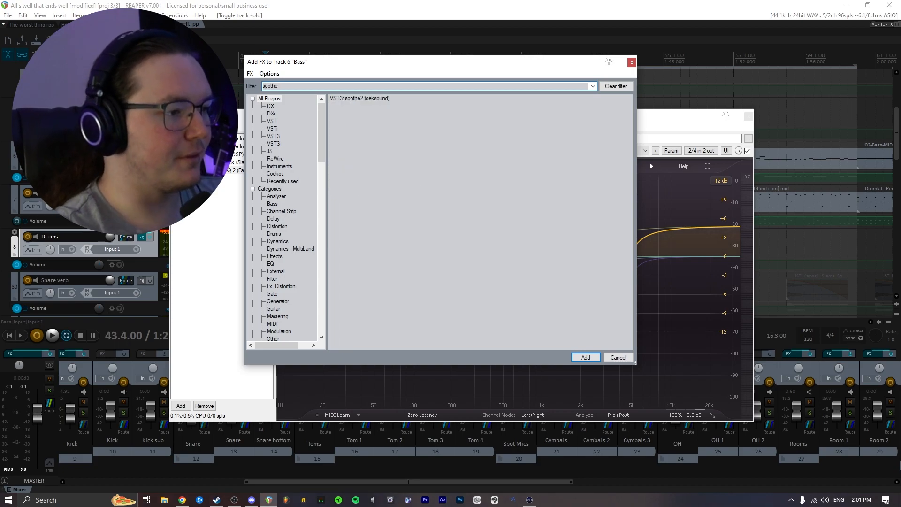
double_click(363, 99)
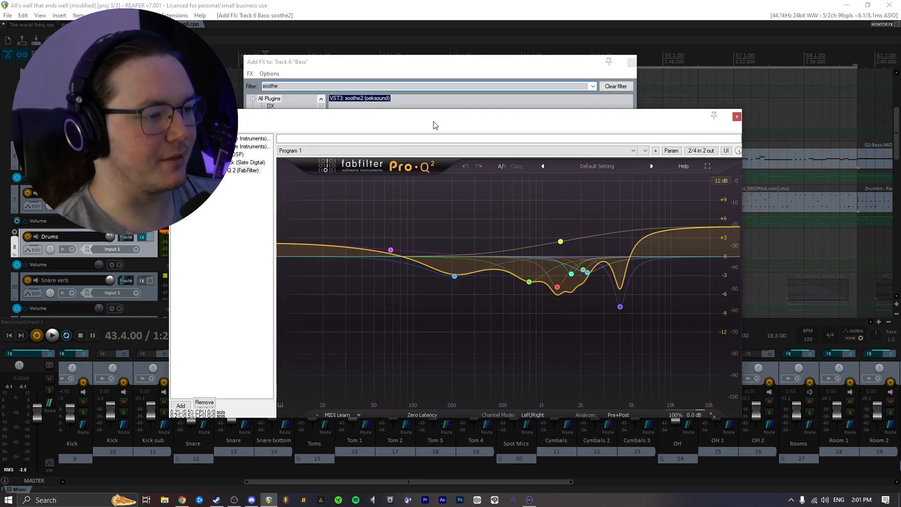
- Load soothe2's Flat start preset and switch it to hard mode
left_click(437, 163)
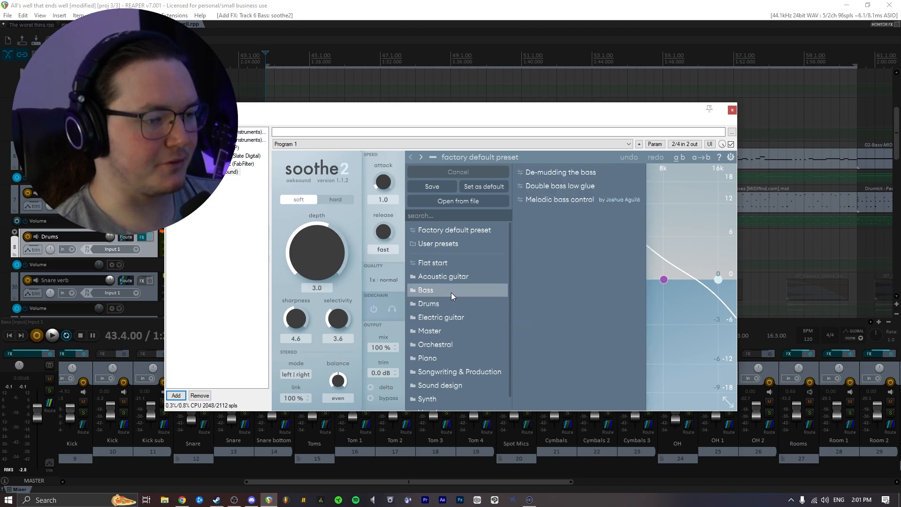
left_click(432, 262)
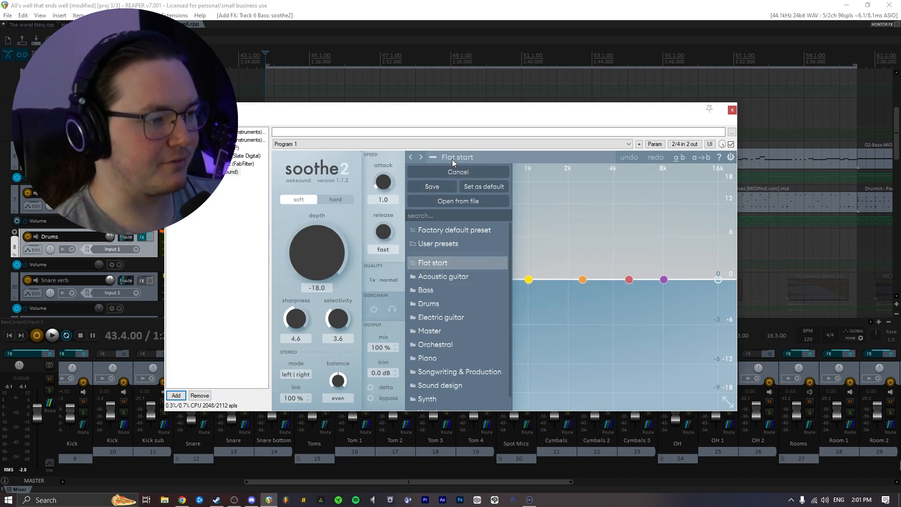
left_click(335, 199)
left_click_drag(411, 117, 409, 63)
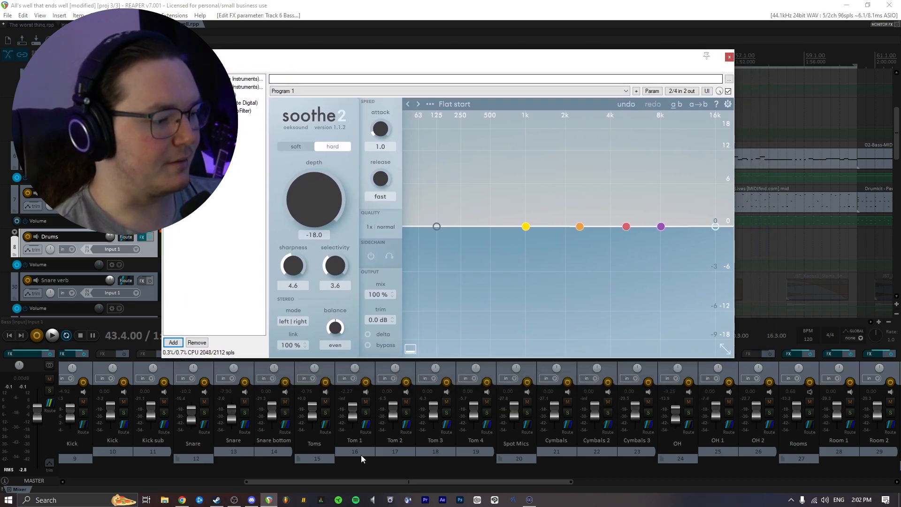
- Send the Kick track to the Bass track's channels 3/4 and enable soothe2's sidechain input
left_click_drag(361, 482, 266, 485)
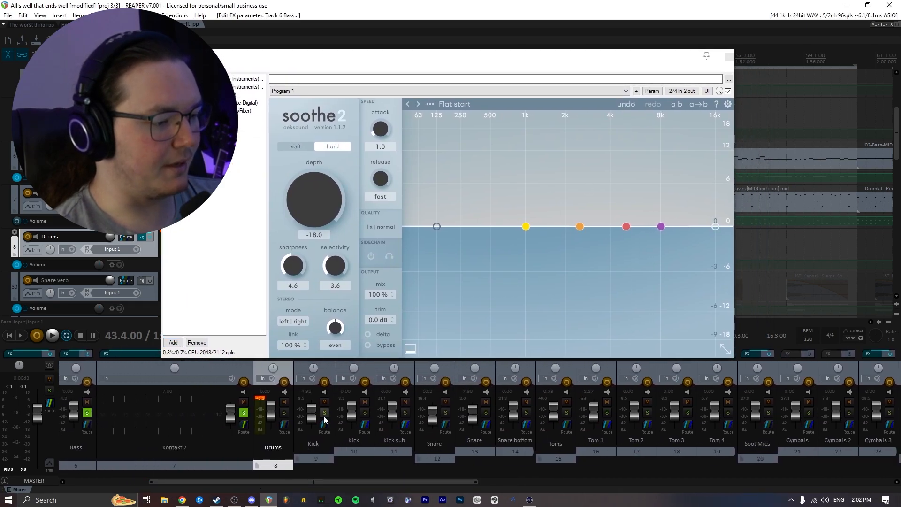
left_click_drag(468, 265, 469, 266)
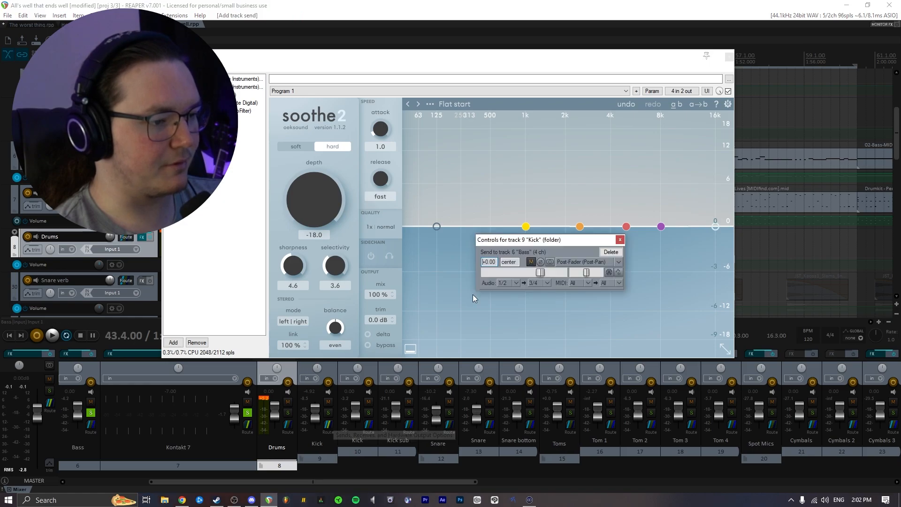
left_click(370, 255)
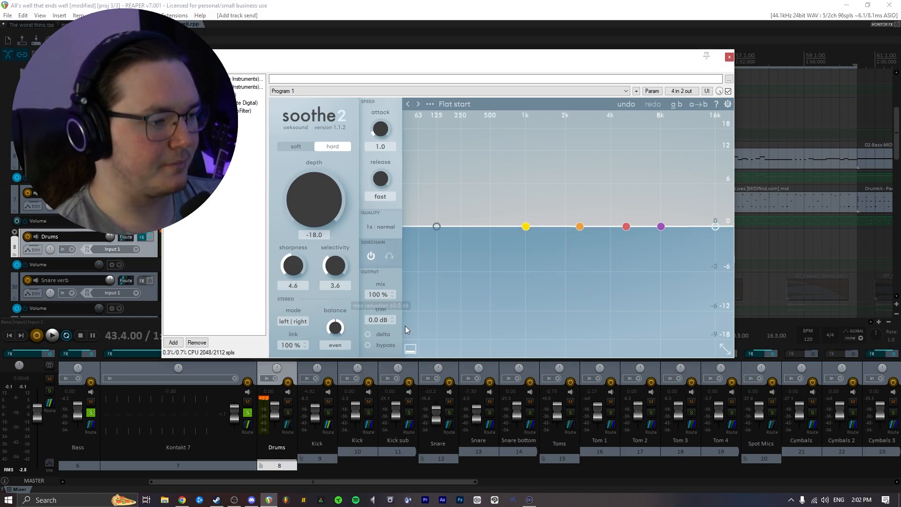
- Raise soothe2's first band to a peak around 200 Hz and start playback
left_click_drag(525, 226, 452, 155)
left_click_drag(330, 198, 297, 147)
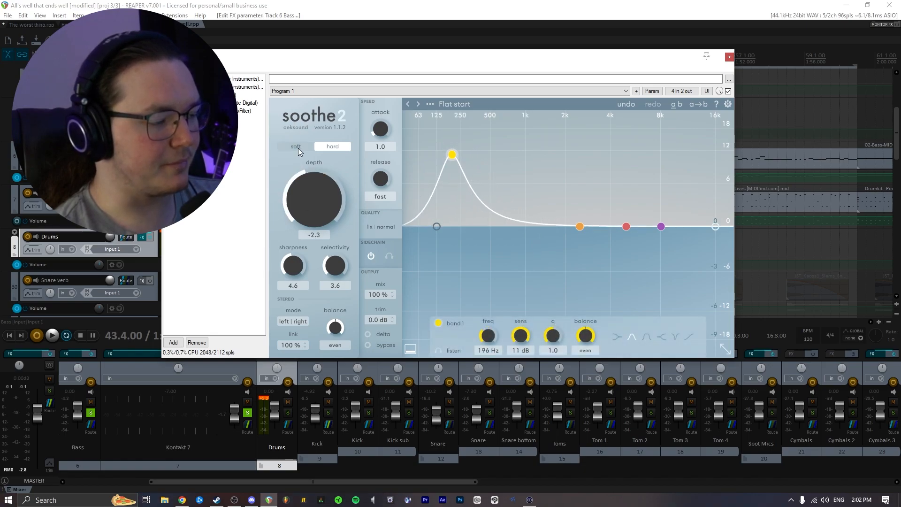
key("space")
mouse_move(403, 57)
left_mouse_down()
mouse_move(463, 62)
mouse_move(407, 59)
left_mouse_up()
left_click_drag(460, 167, 447, 107)
- Set soothe2's second band to 5 kHz at -4.4 dB and the depth to 7.9, then stop playback
left_click_drag(582, 227, 631, 261)
left_click_drag(320, 205, 314, 173)
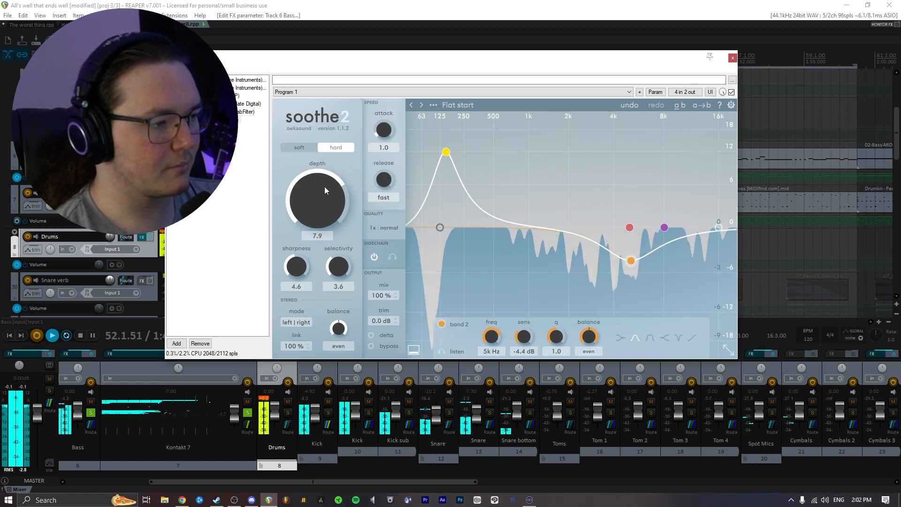
left_click_drag(402, 63, 412, 69)
key("space")
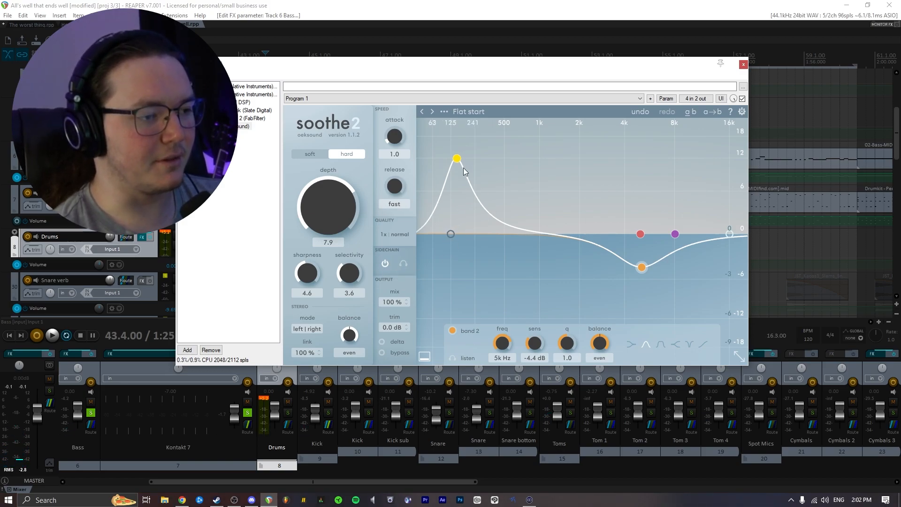
- Move soothe2's first band peak down to about 117 Hz and start playback
left_click_drag(459, 162, 445, 88)
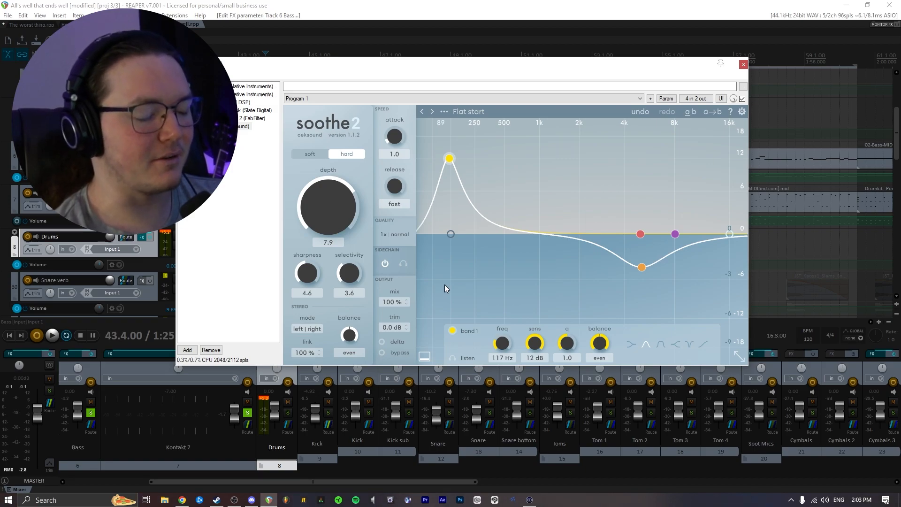
key("space")
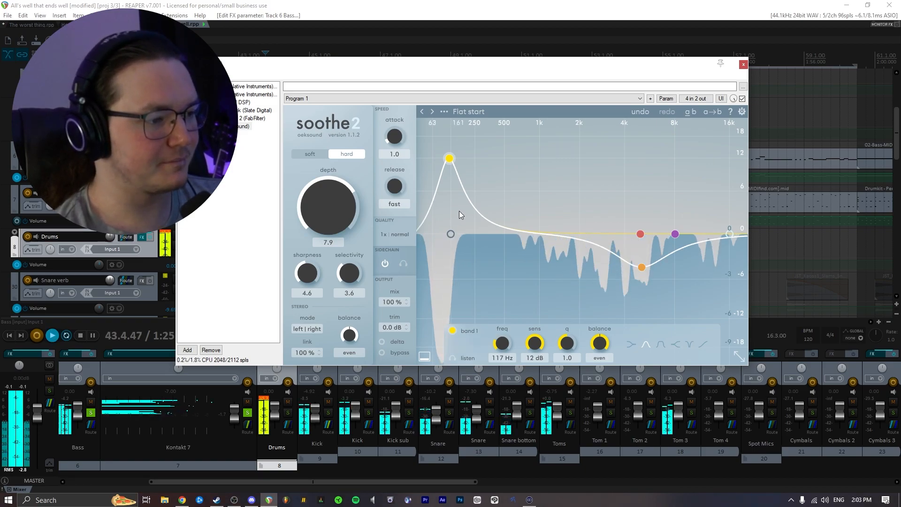
- Reduce soothe2's depth to 3.2 and toggle its sidechain input
left_click_drag(343, 209, 339, 222)
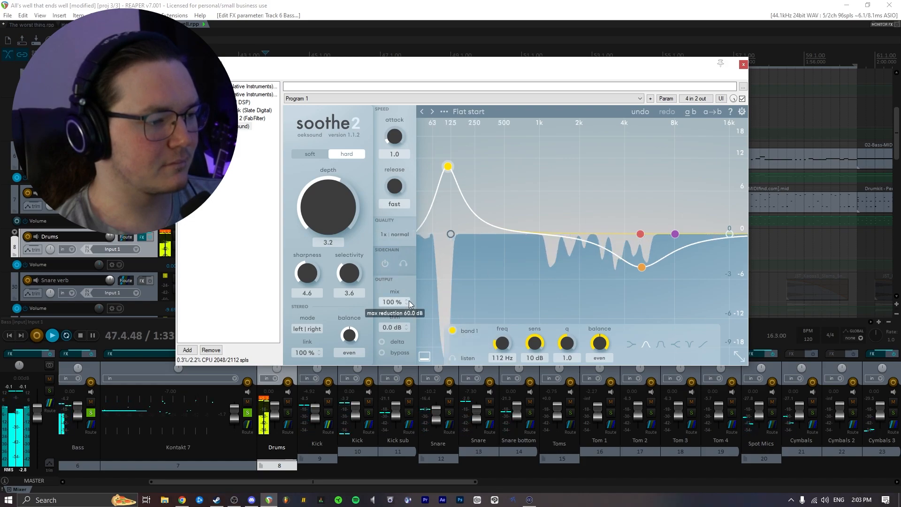
left_click(385, 264)
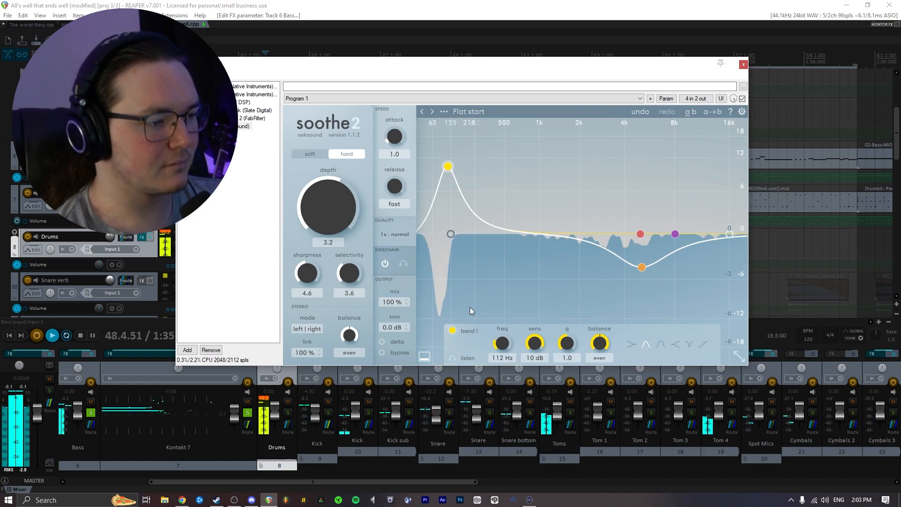
- Bypass soothe2 and re-enable it to compare the Bass sound, then stop playback
left_click(181, 126)
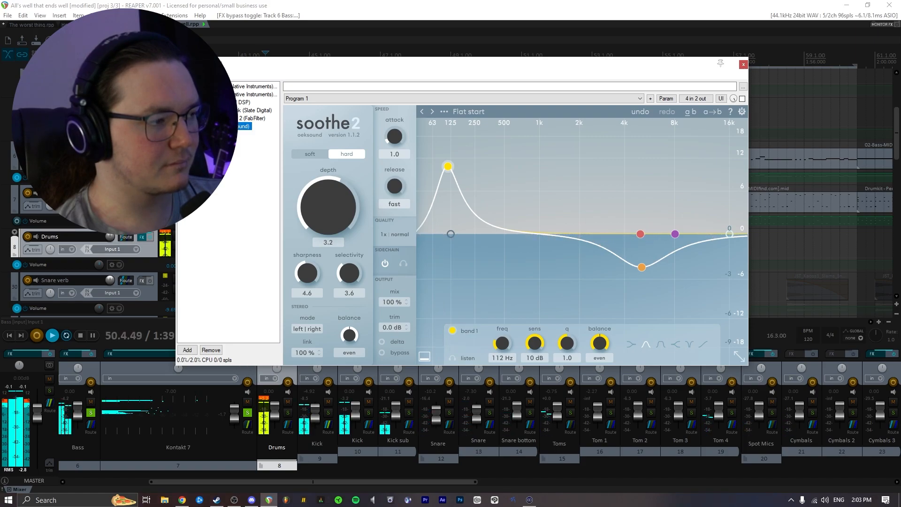
left_click(181, 127)
key("space")
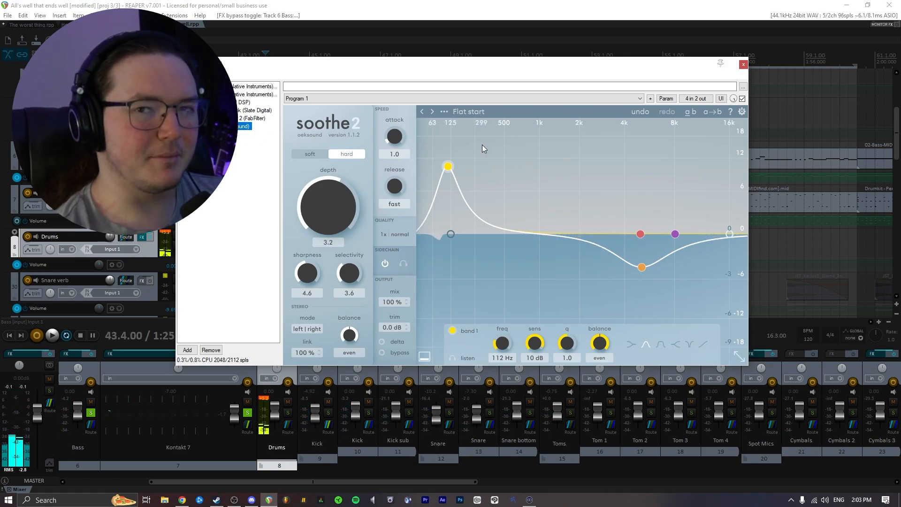
- Move the Bass track's FX chain window and close it
left_click_drag(479, 71, 470, 100)
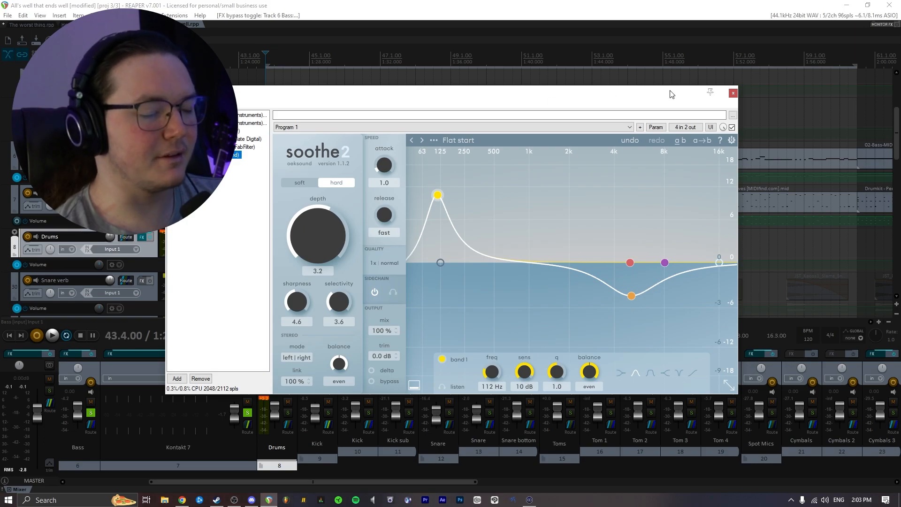
left_click(732, 93)
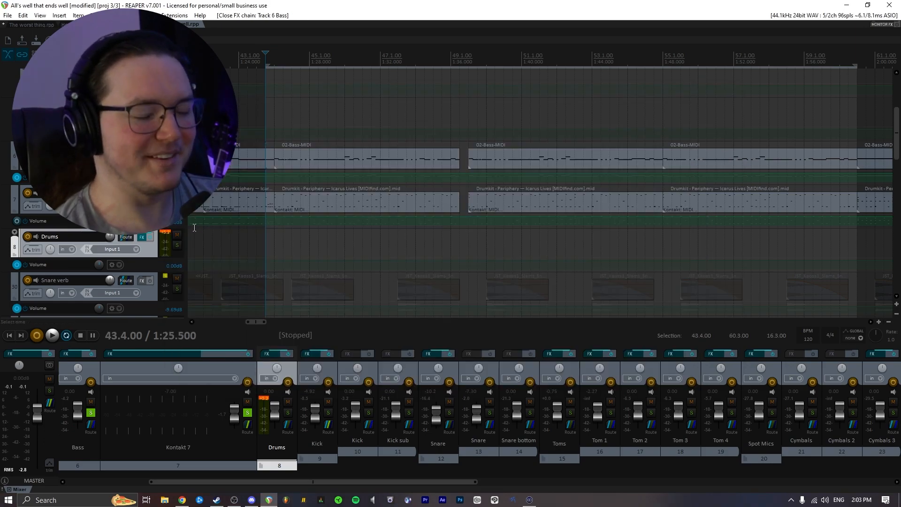